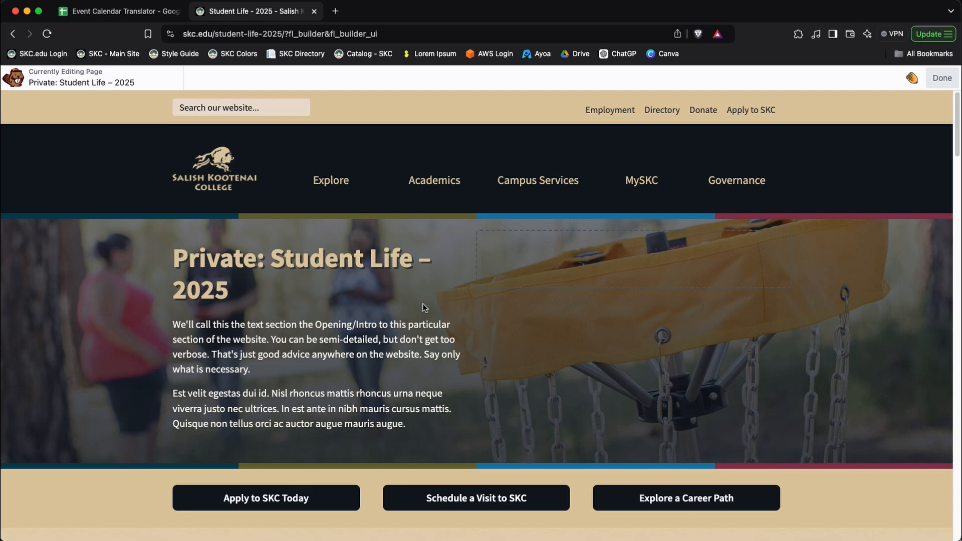
Switch to the Event Calendar Translator spreadsheet and clear the Info, Link URL and Link Text entries for dates 1 to 31
{"action": "scroll", "coordinate": [424, 308], "scroll_direction": "down", "scroll_amount": 8}
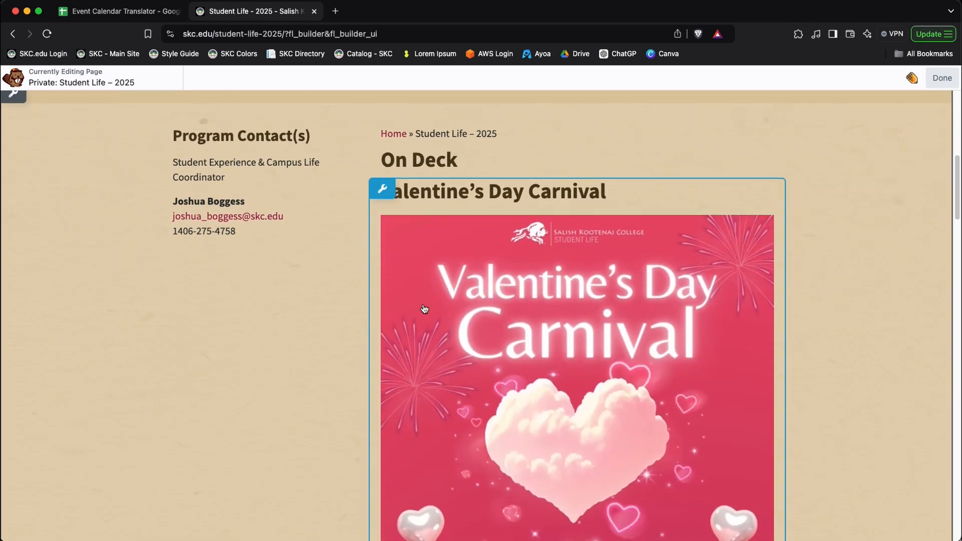
{"action": "scroll", "coordinate": [424, 308], "scroll_direction": "down", "scroll_amount": 20}
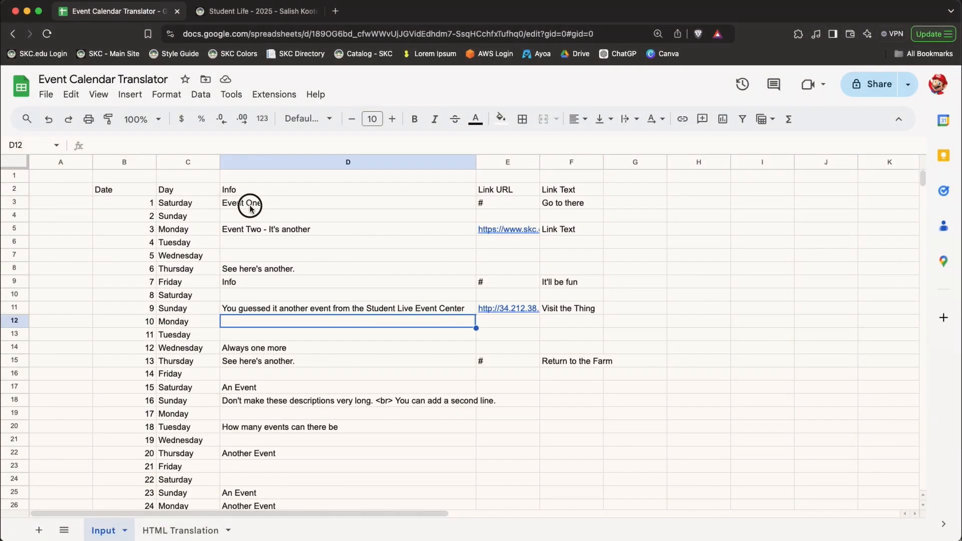
{"action": "left_click_drag", "start_coordinate": [251, 203], "coordinate": [352, 343]}
{"action": "scroll", "coordinate": [351, 343], "scroll_direction": "down", "scroll_amount": 5}
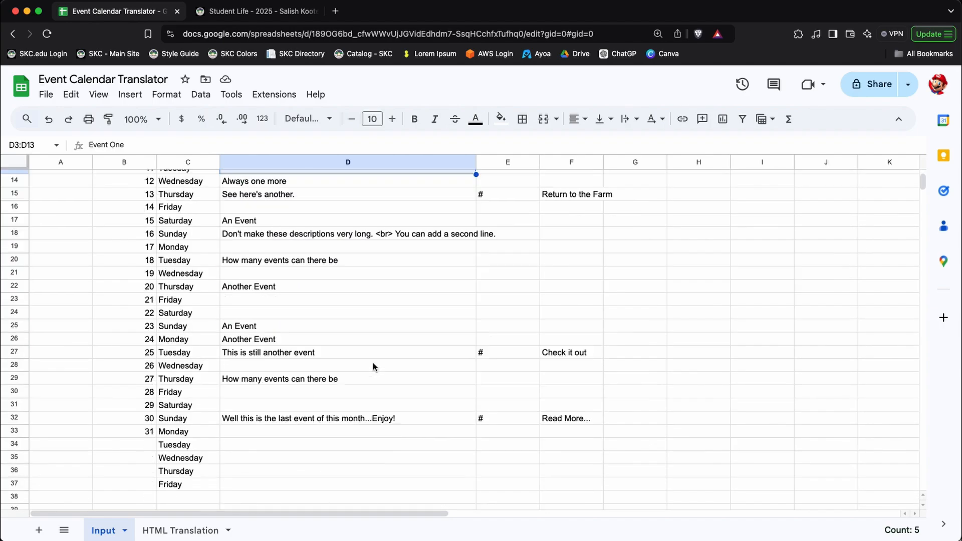
{"action": "left_click", "coordinate": [552, 437], "text": "shift"}
{"action": "key", "text": "Delete"}
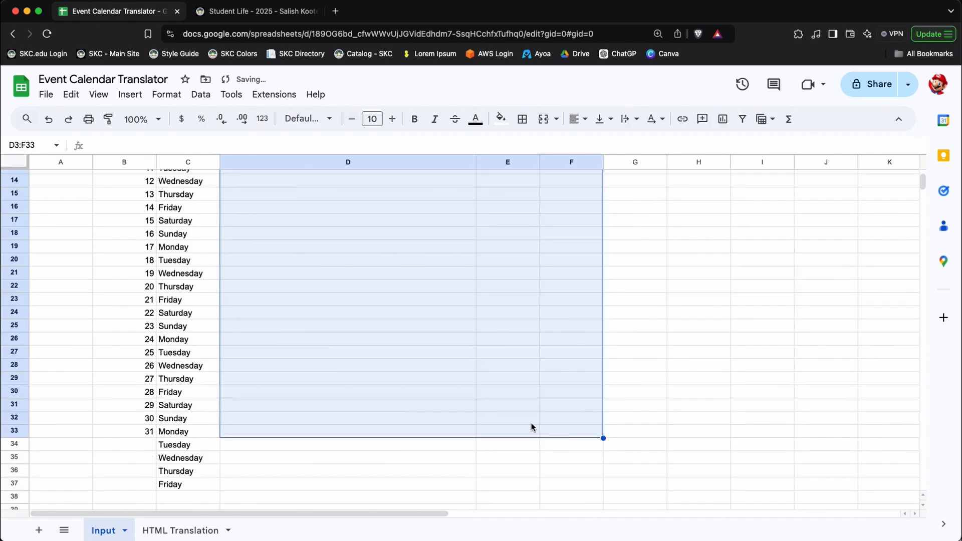
{"action": "scroll", "coordinate": [480, 377], "scroll_direction": "up", "scroll_amount": 5}
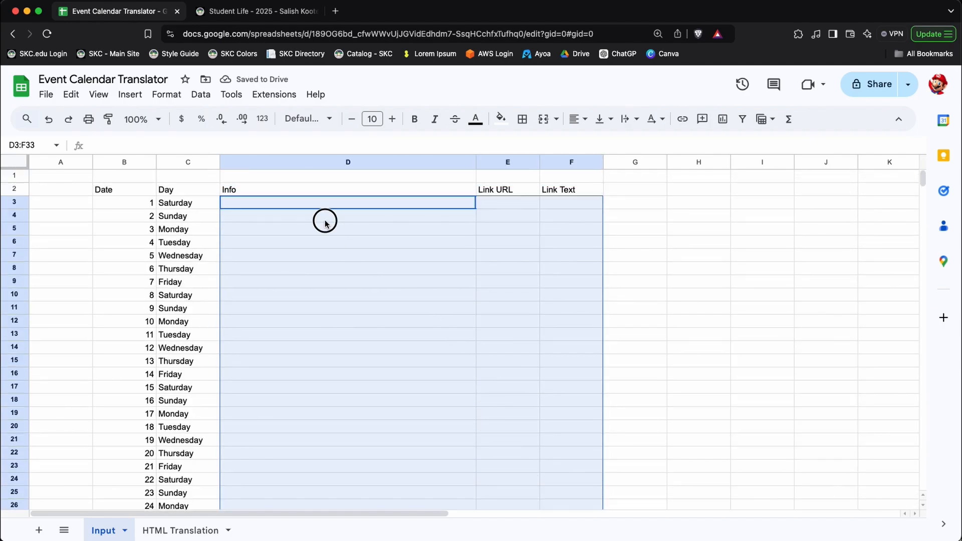
{"action": "left_click", "coordinate": [325, 220]}
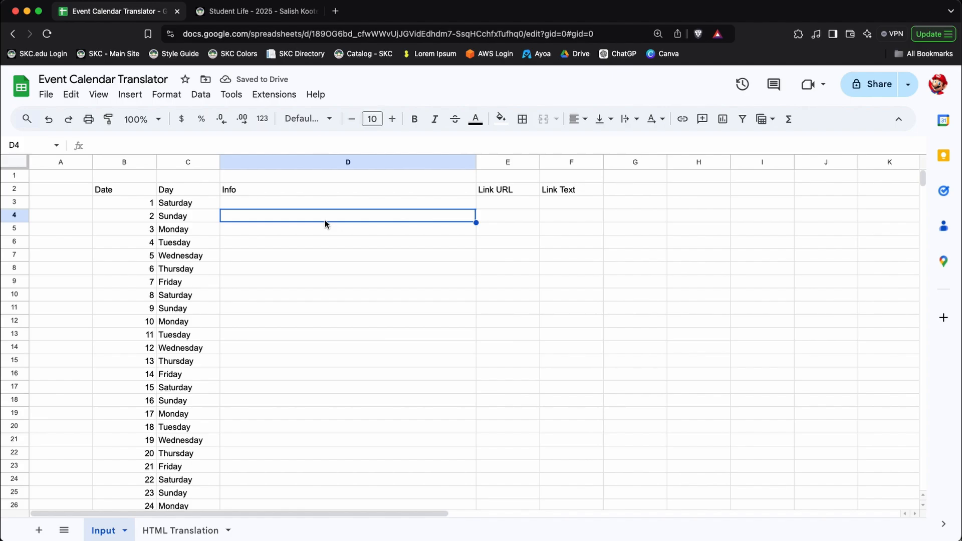
Enter "Valentine's Day Carnival" as the Info for date 14 and "Read More..." as its Link Text
{"action": "left_click", "coordinate": [294, 374]}
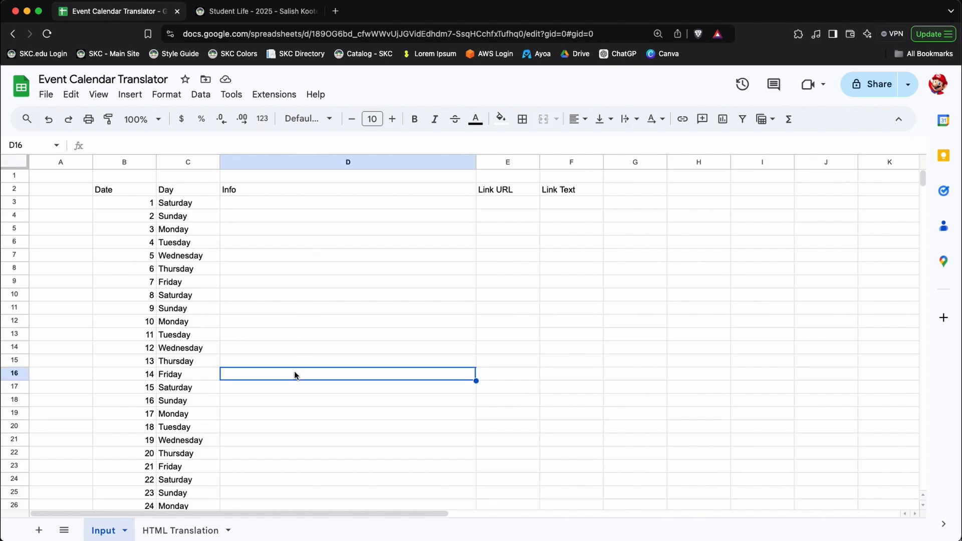
{"action": "type", "text": "Vale"}
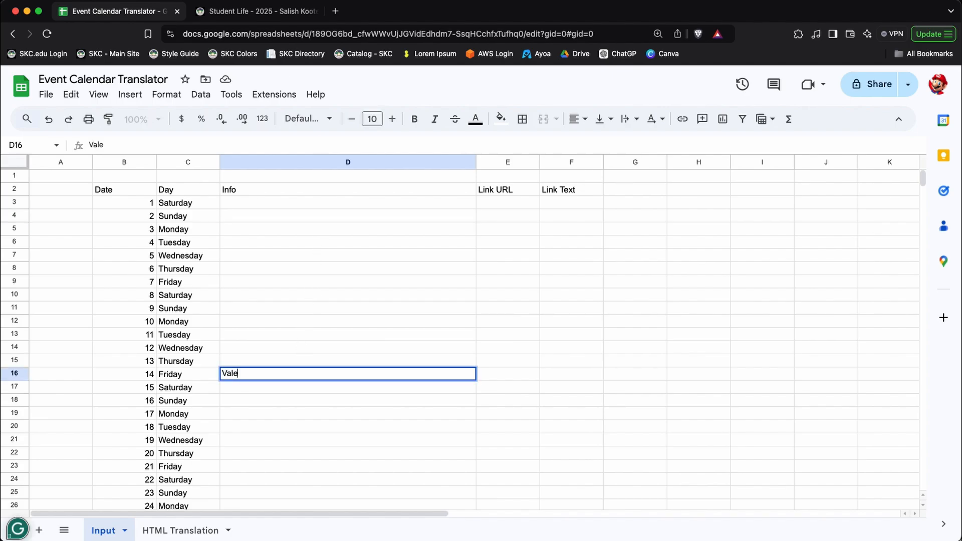
{"action": "type", "text": "ntine's Day Carni"}
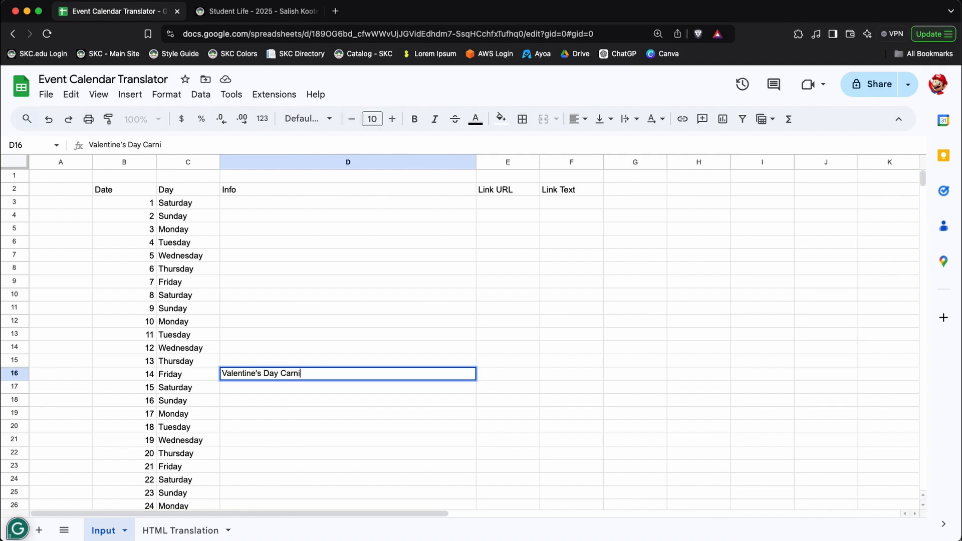
{"action": "type", "text": "val"}
{"action": "key", "text": "Tab"}
{"action": "key", "text": "Tab"}
{"action": "type", "text": "R"}
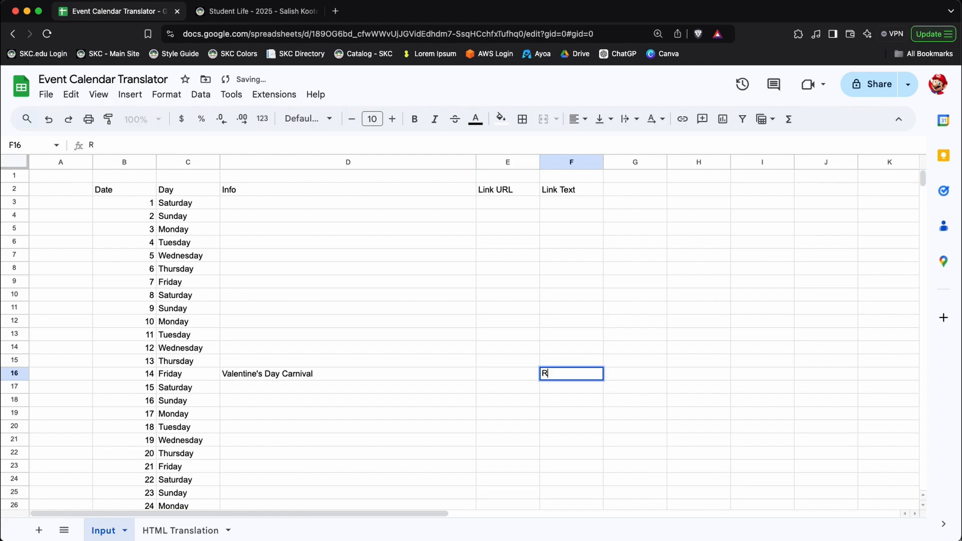
{"action": "type", "text": "ead Mo"}
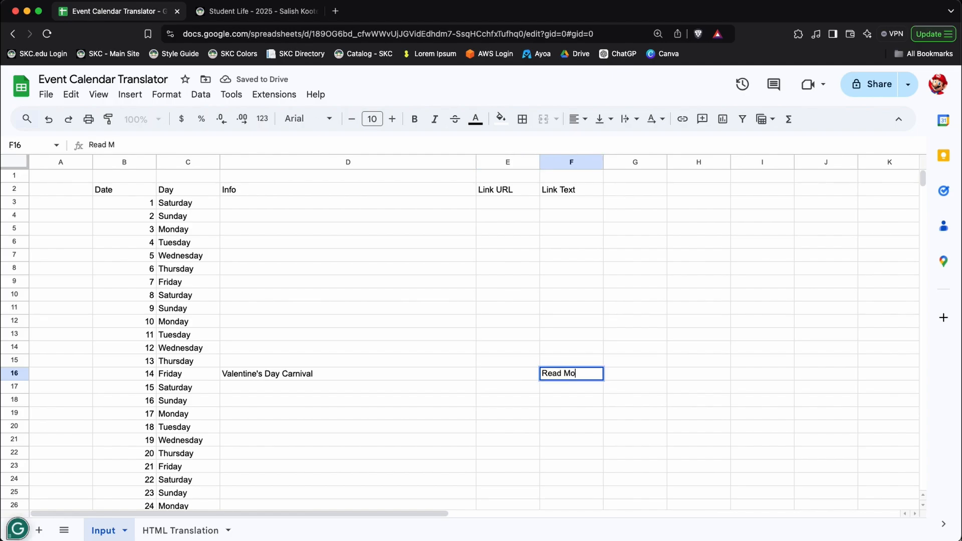
{"action": "type", "text": "re..."}
{"action": "left_click", "coordinate": [497, 376]}
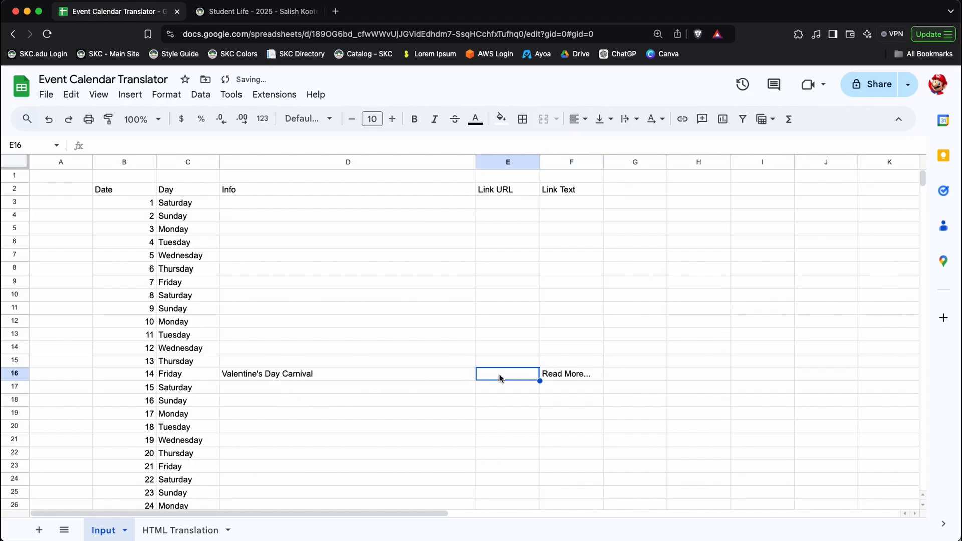
Switch to the Student Life page, exit its page builder, and open the list of all posts in the WordPress dashboard
{"action": "left_click", "coordinate": [261, 14]}
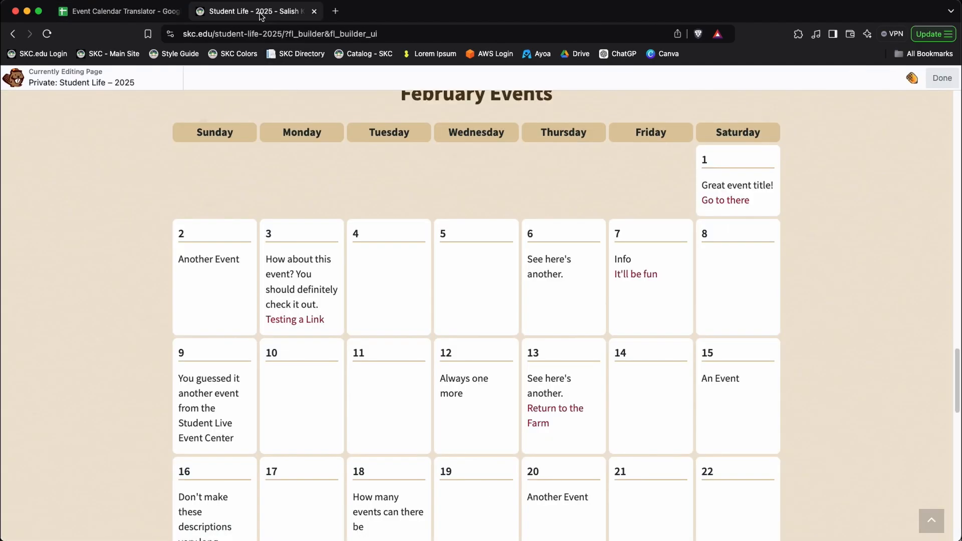
{"action": "left_click", "coordinate": [941, 78]}
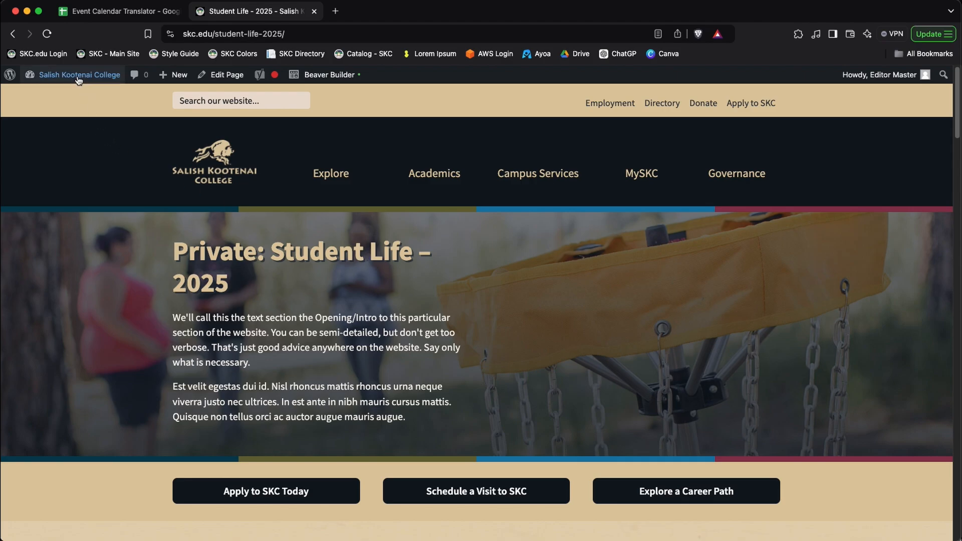
{"action": "left_click", "coordinate": [78, 75]}
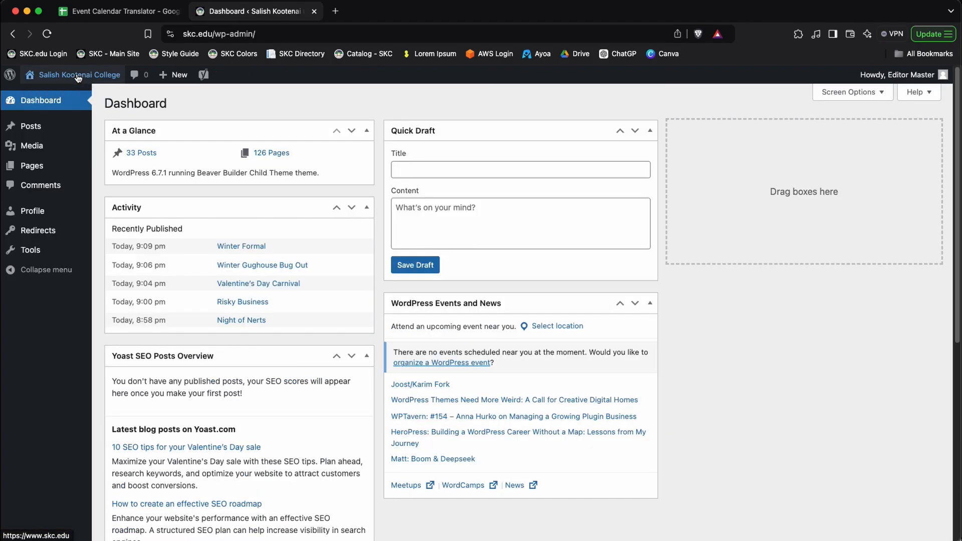
{"action": "mouse_move", "coordinate": [32, 129]}
{"action": "left_click", "coordinate": [109, 130]}
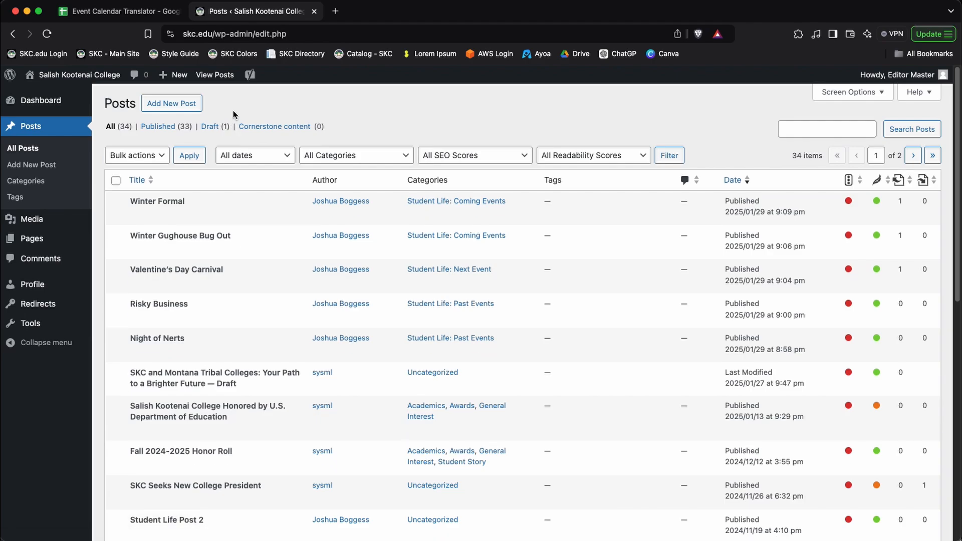
Copy the clean link of the Valentine's Day Carnival post and paste it into the Link URL cell for date 14
{"action": "mouse_move", "coordinate": [232, 207]}
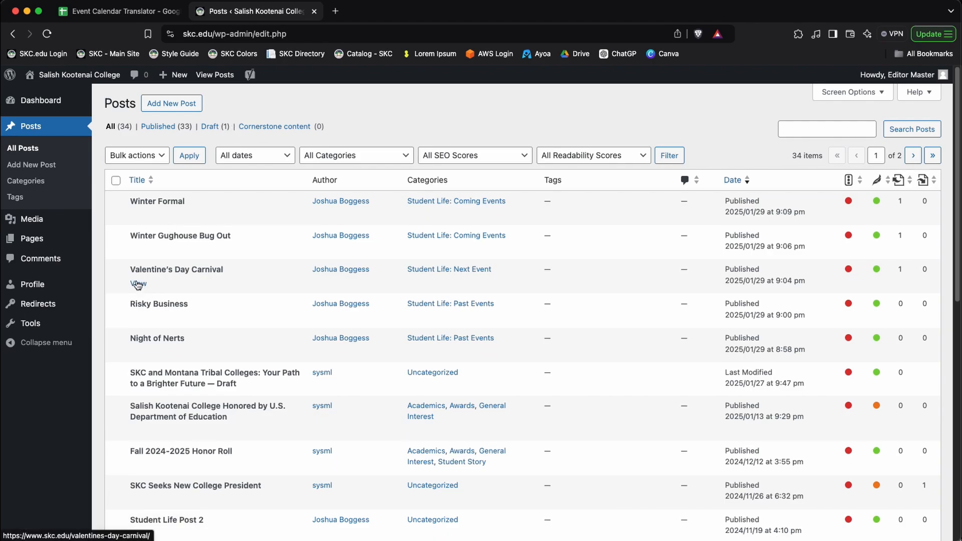
{"action": "right_click", "coordinate": [137, 283]}
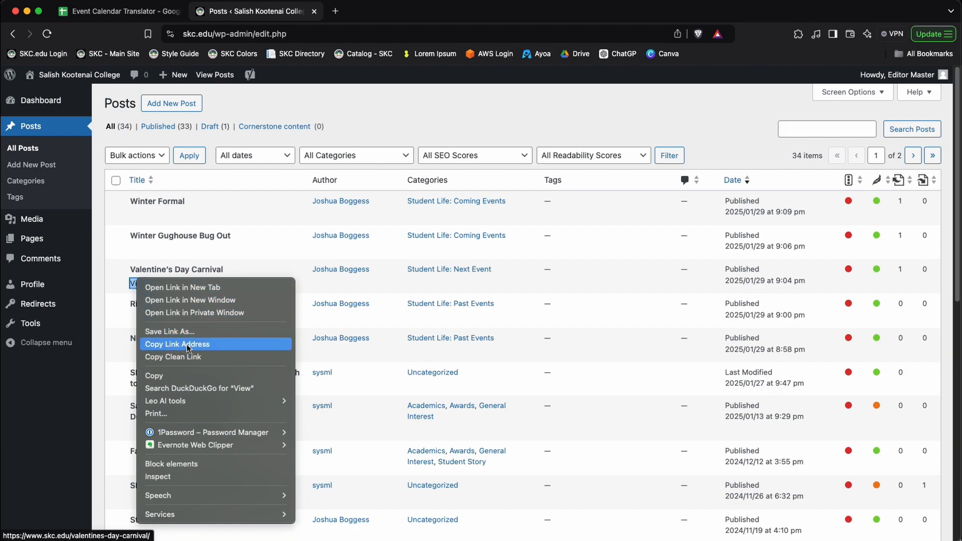
{"action": "left_click", "coordinate": [187, 360]}
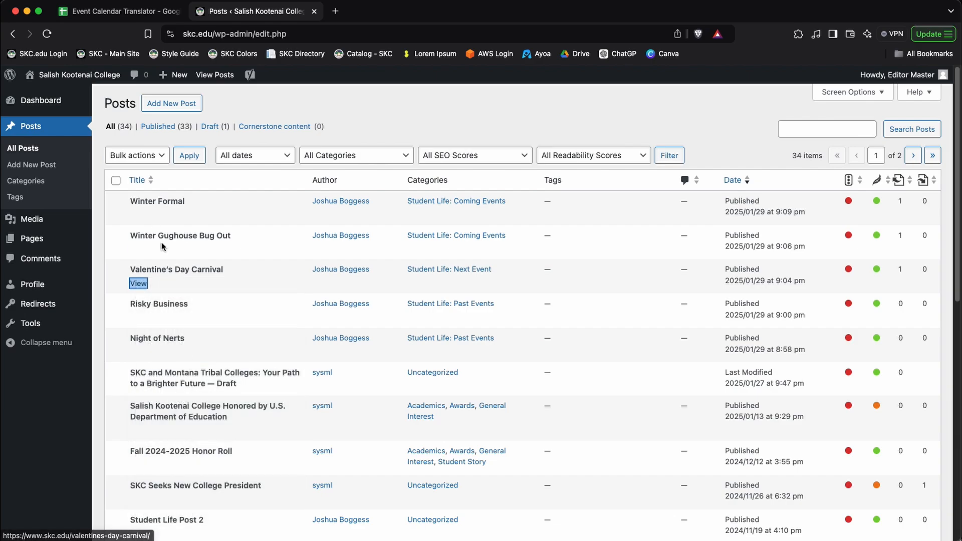
{"action": "left_click", "coordinate": [134, 18]}
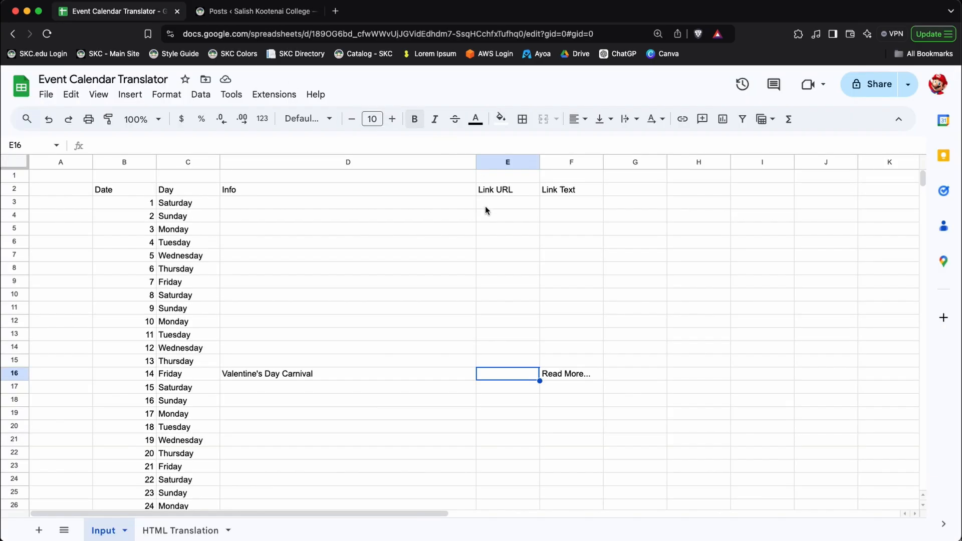
{"action": "key", "text": "super+v"}
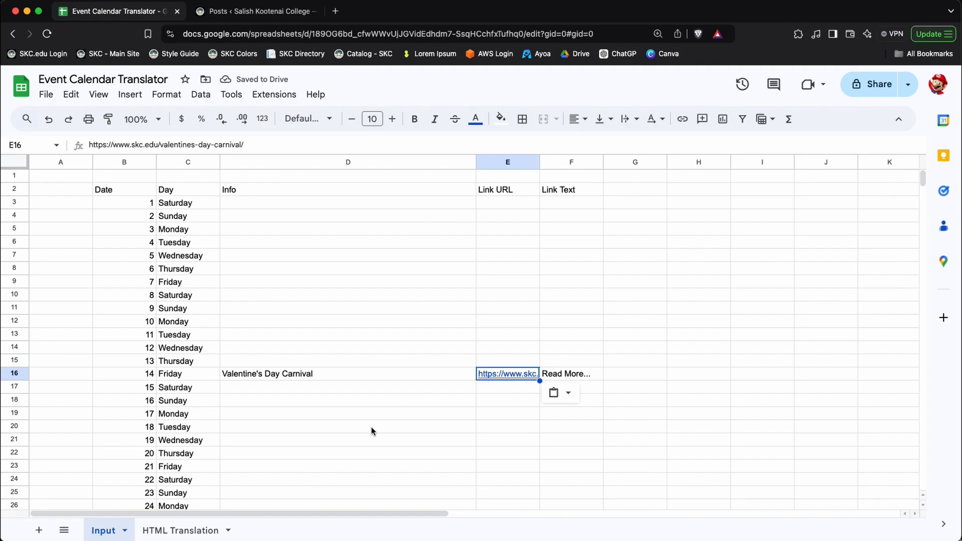
Enter "Winter Bughouse Bug Out" as the Info for date 20 in the Input sheet
{"action": "left_click", "coordinate": [302, 455]}
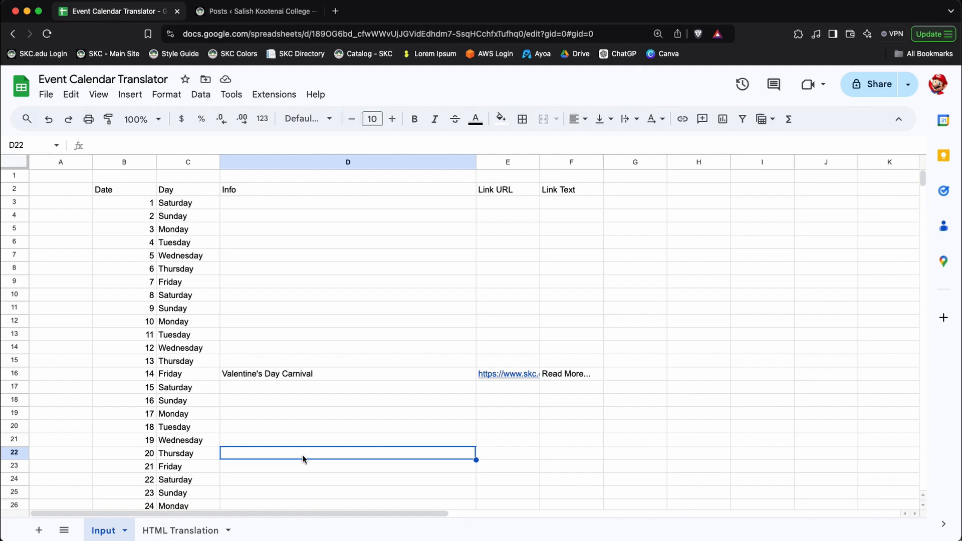
{"action": "type", "text": "Winter Gu"}
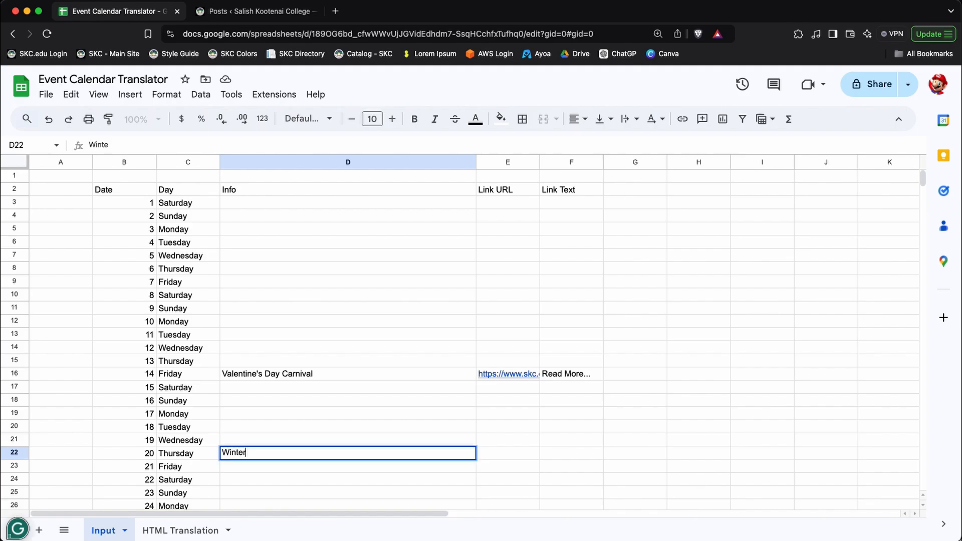
{"action": "key", "text": "BackSpace"}
{"action": "key", "text": "BackSpace"}
{"action": "type", "text": "Bughouse Bug Out"}
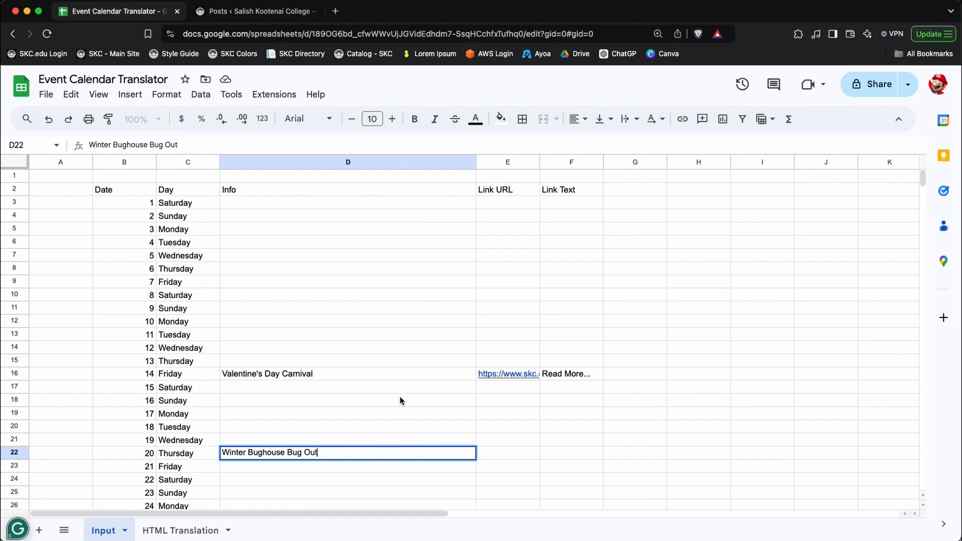
Copy the clean link of the Winter Gughouse Bug Out post and paste it into the Link URL cell for date 20
{"action": "left_click", "coordinate": [255, 20]}
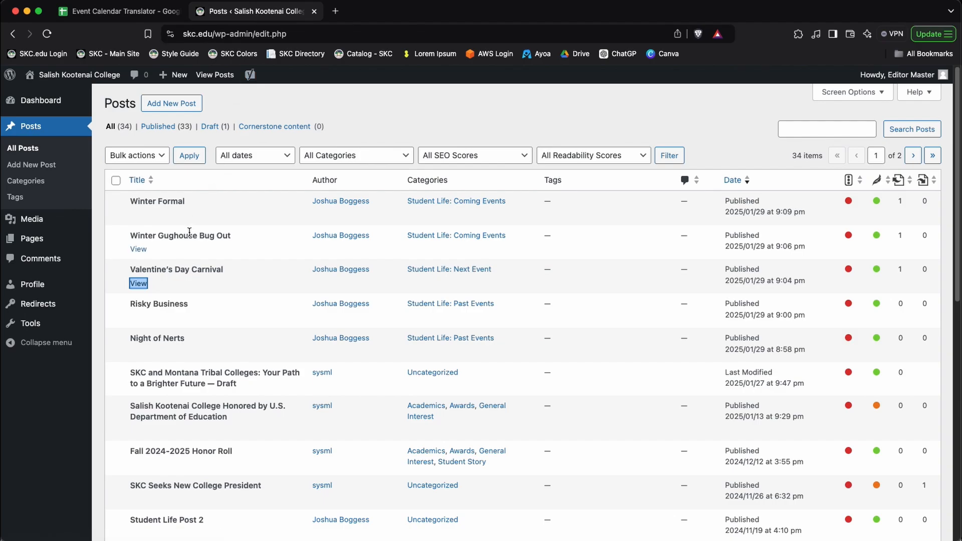
{"action": "right_click", "coordinate": [139, 249]}
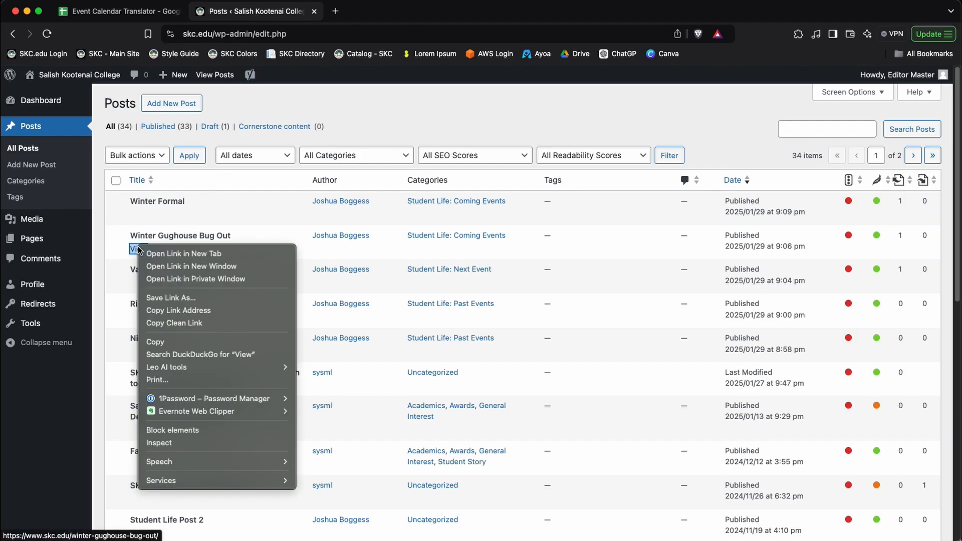
{"action": "left_click", "coordinate": [188, 323]}
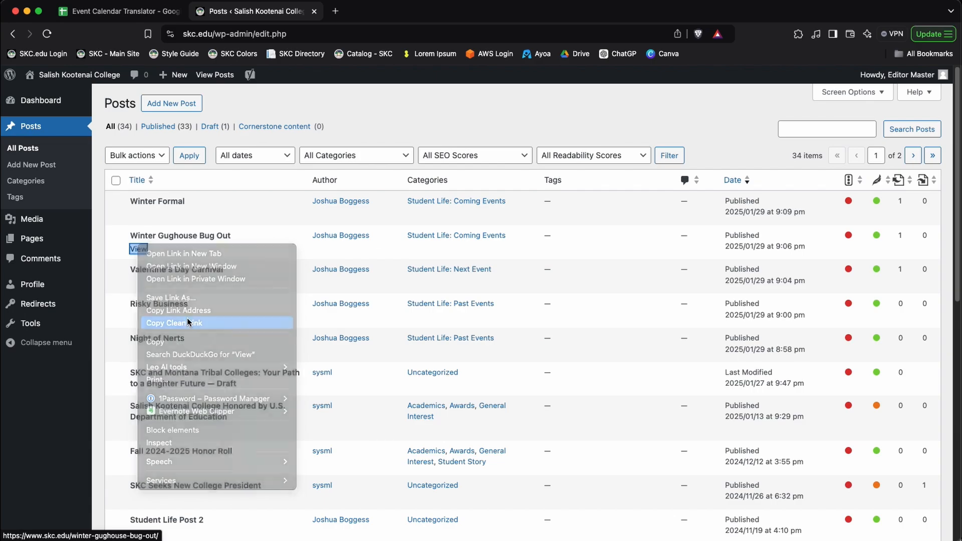
{"action": "left_click", "coordinate": [128, 12]}
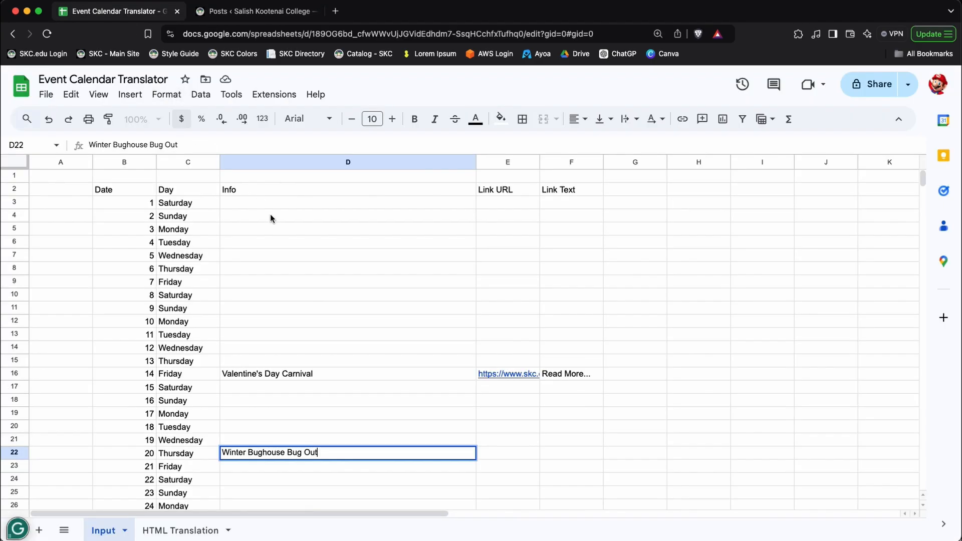
{"action": "left_click", "coordinate": [492, 454]}
{"action": "key", "text": "super+v"}
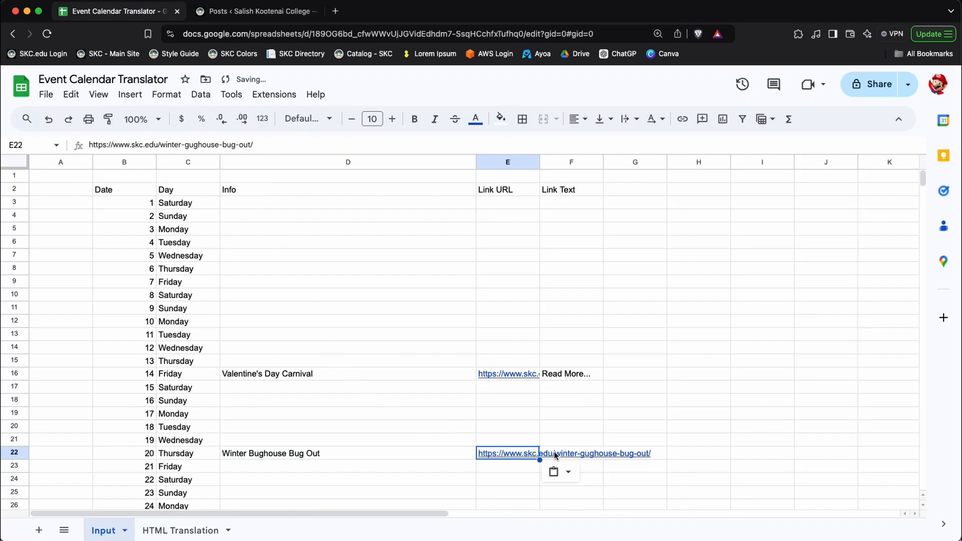
Set the Link Text for the Winter Bughouse Bug Out event on date 20 to "Read More..."
{"action": "key", "text": "Tab"}
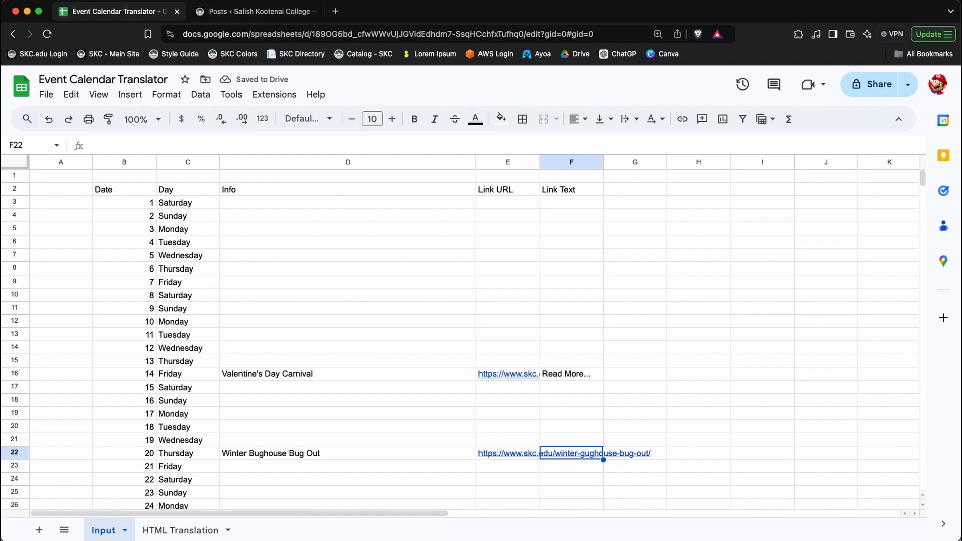
{"action": "type", "text": "Read"}
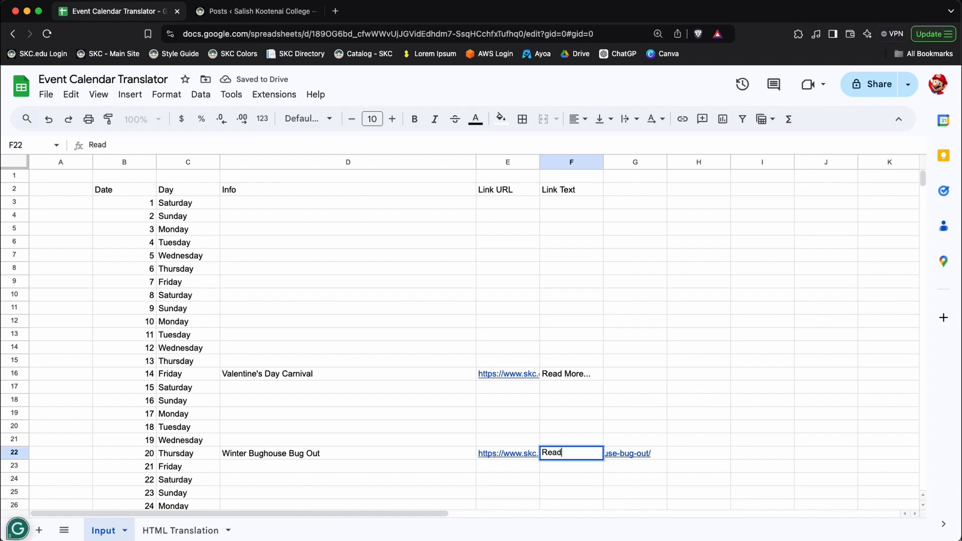
{"action": "type", "text": " More..."}
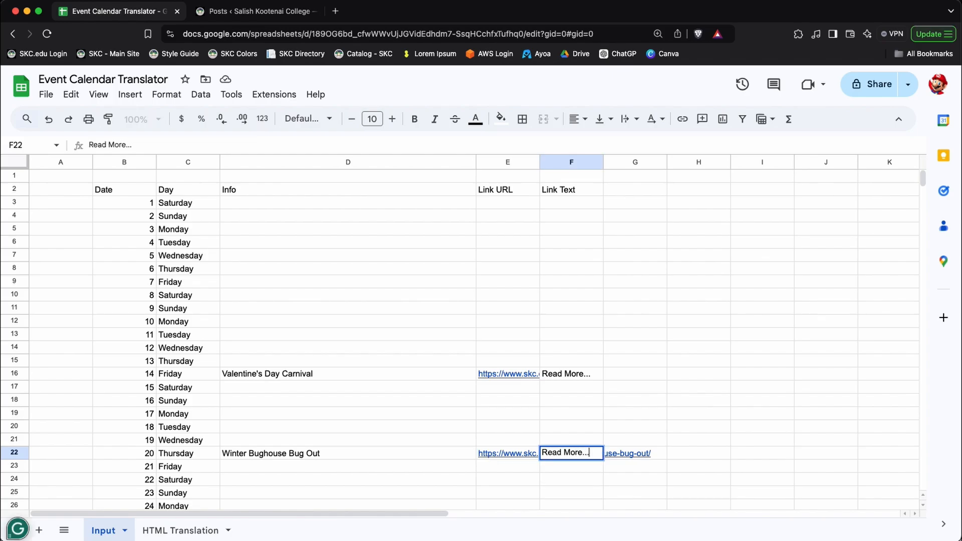
{"action": "left_click", "coordinate": [714, 471]}
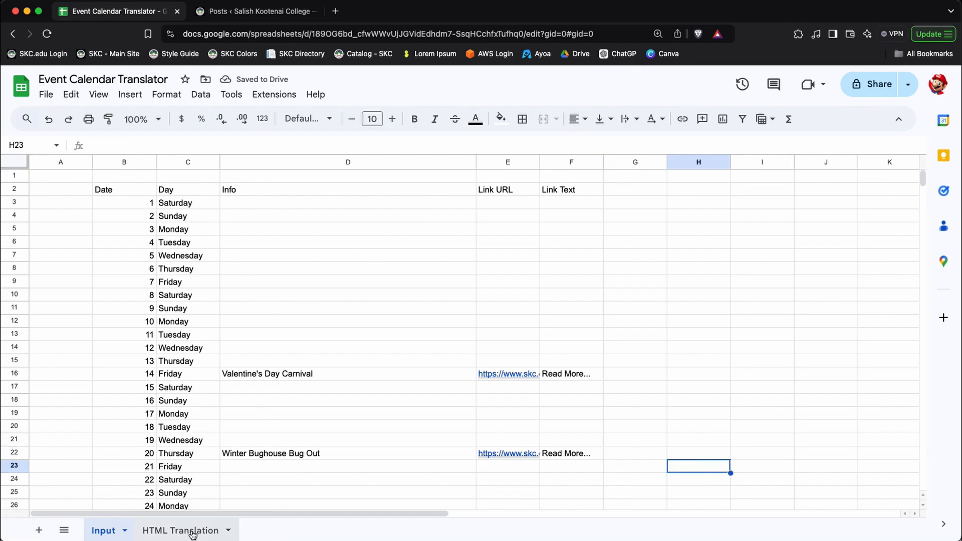
Copy rows 3 to 33 of the HTML Translation sheet
{"action": "left_click", "coordinate": [184, 533]}
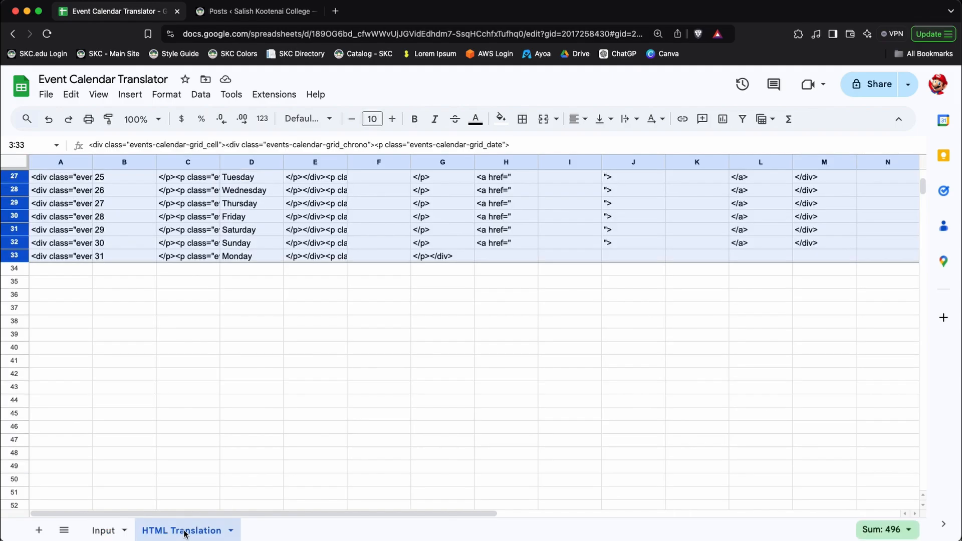
{"action": "left_click", "coordinate": [217, 470]}
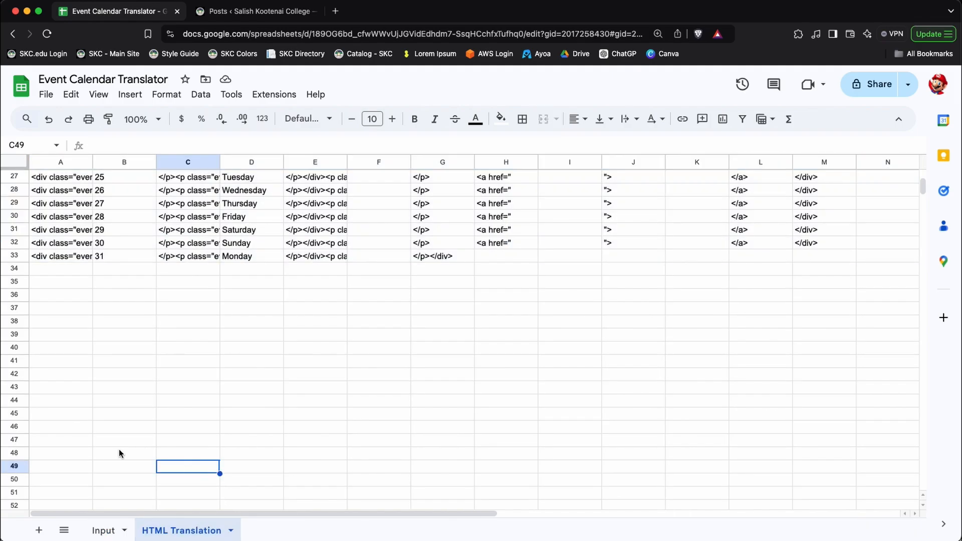
{"action": "scroll", "coordinate": [116, 452], "scroll_direction": "up", "scroll_amount": 10}
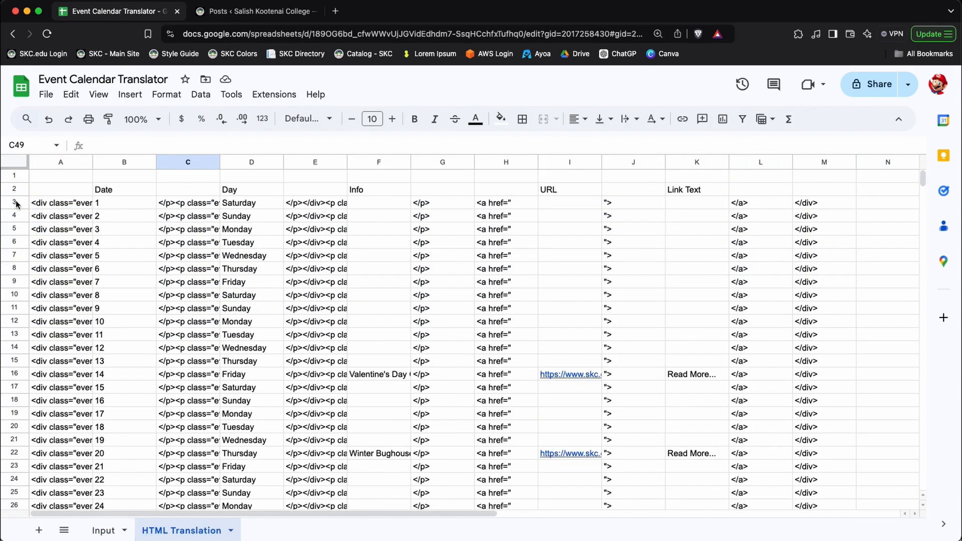
{"action": "left_click", "coordinate": [12, 202]}
{"action": "scroll", "coordinate": [12, 202], "scroll_direction": "down", "scroll_amount": 5}
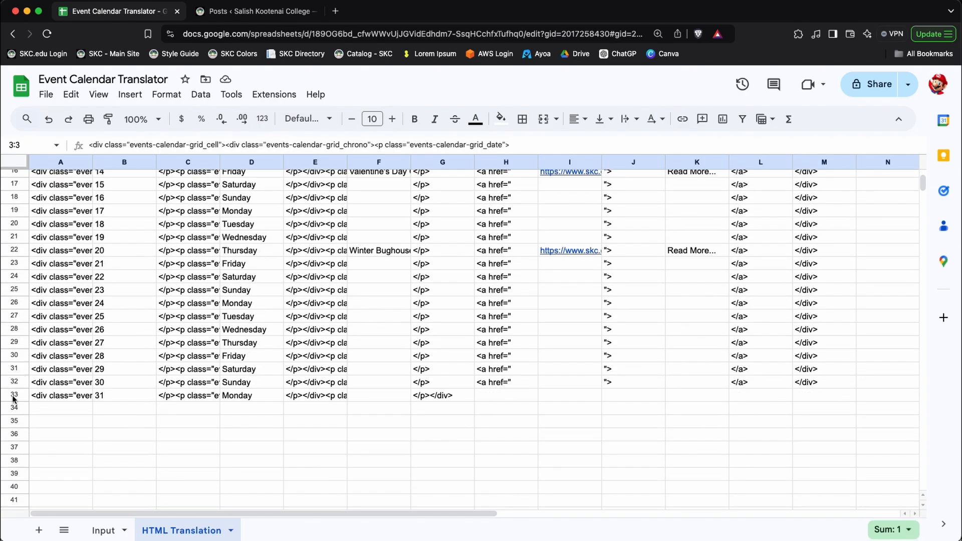
{"action": "left_click", "coordinate": [12, 397], "text": "shift"}
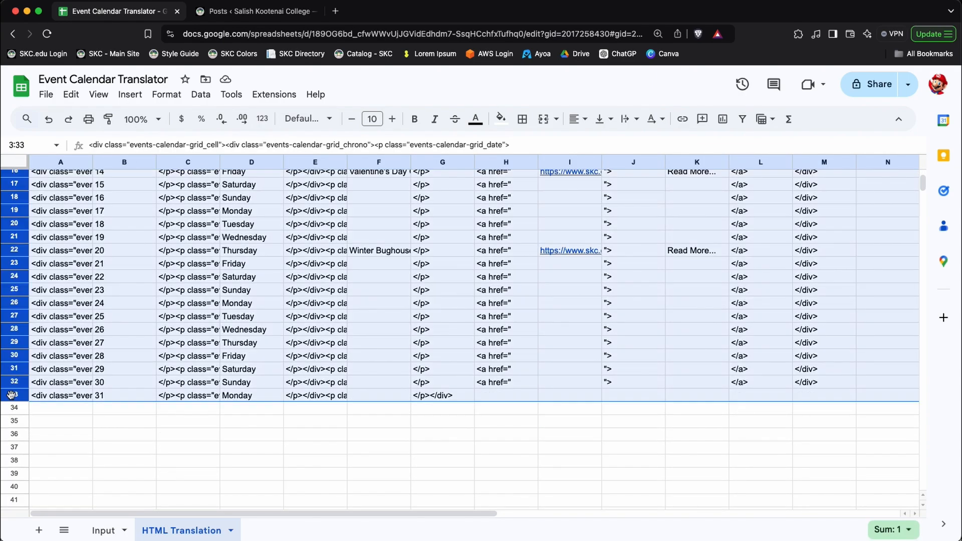
{"action": "right_click", "coordinate": [137, 373]}
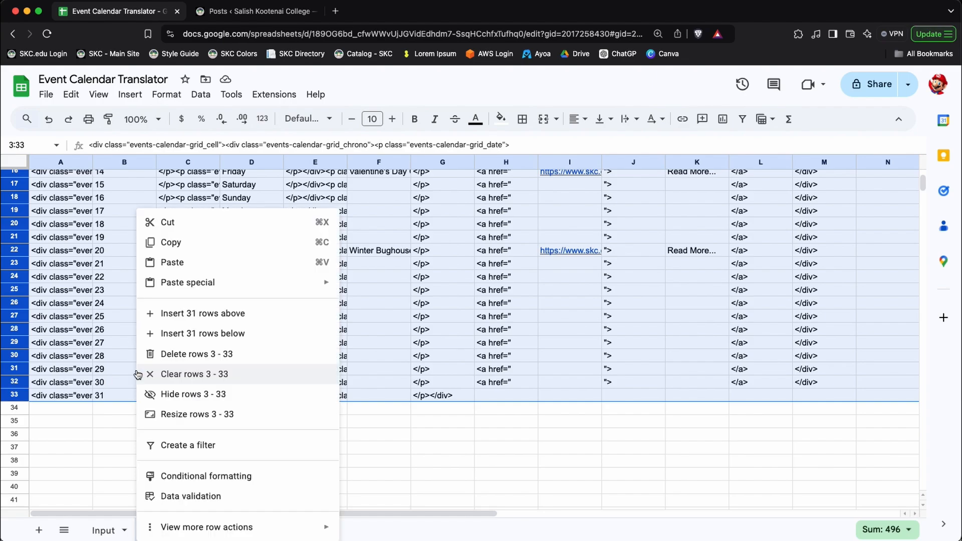
{"action": "left_click", "coordinate": [197, 243]}
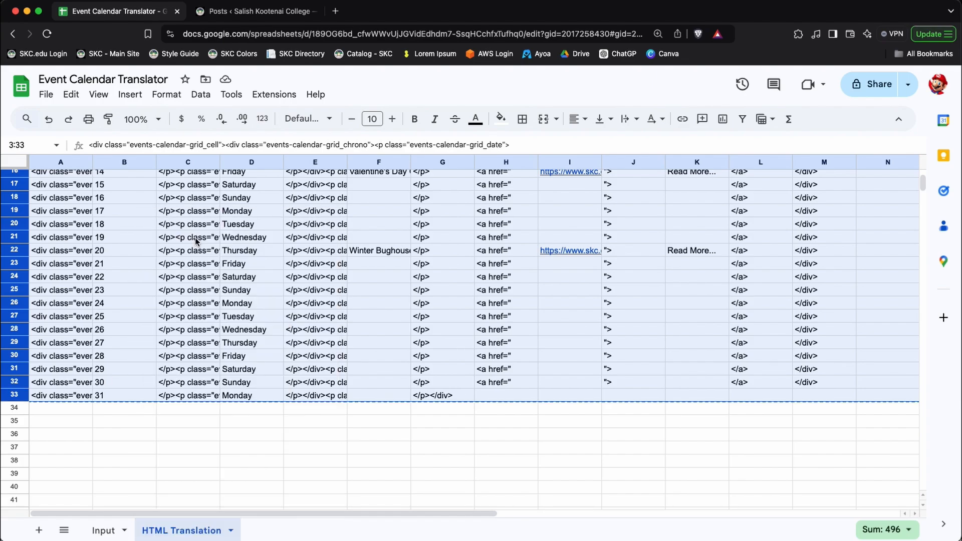
Switch to the WordPress admin and open the Student Life – 2025 page in Beaver Builder
{"action": "left_click", "coordinate": [258, 11]}
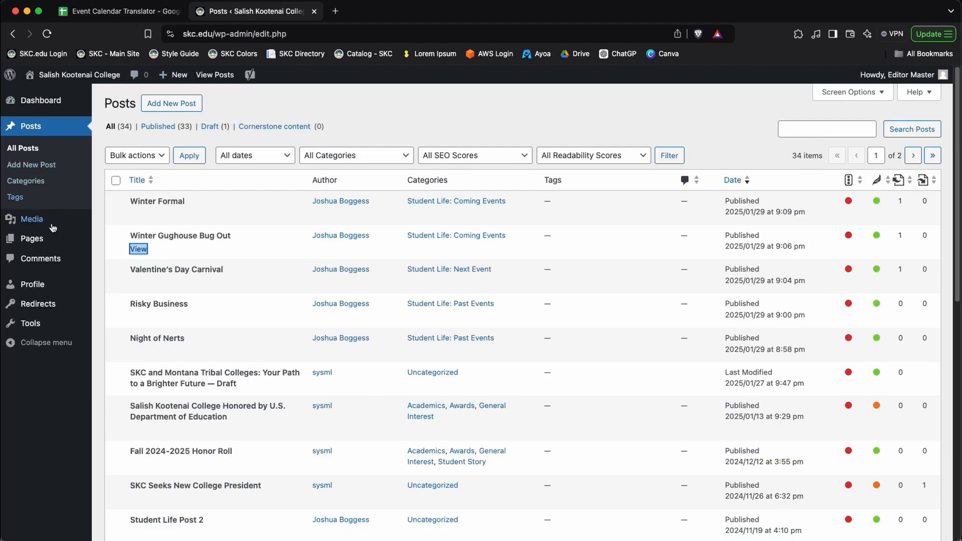
{"action": "mouse_move", "coordinate": [50, 239]}
{"action": "left_click", "coordinate": [129, 242]}
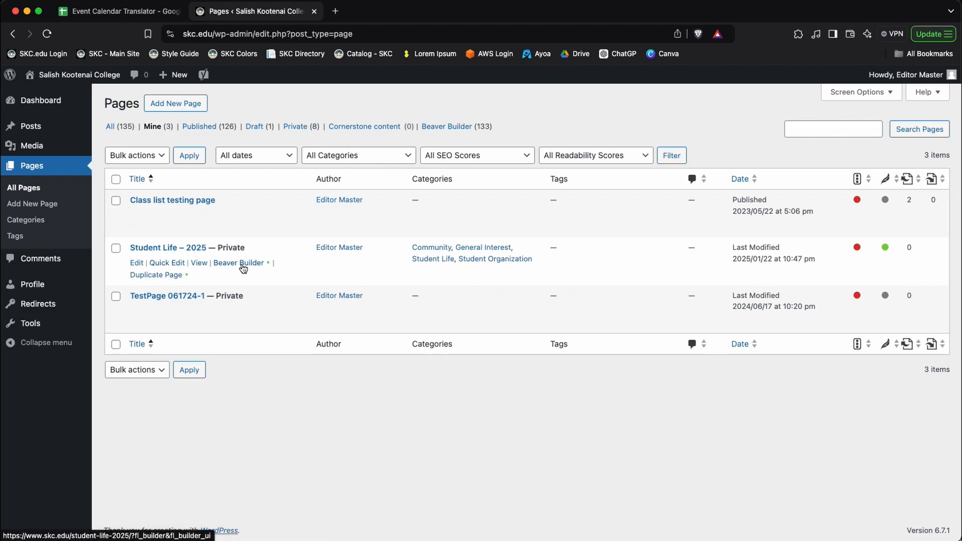
{"action": "left_click", "coordinate": [243, 265]}
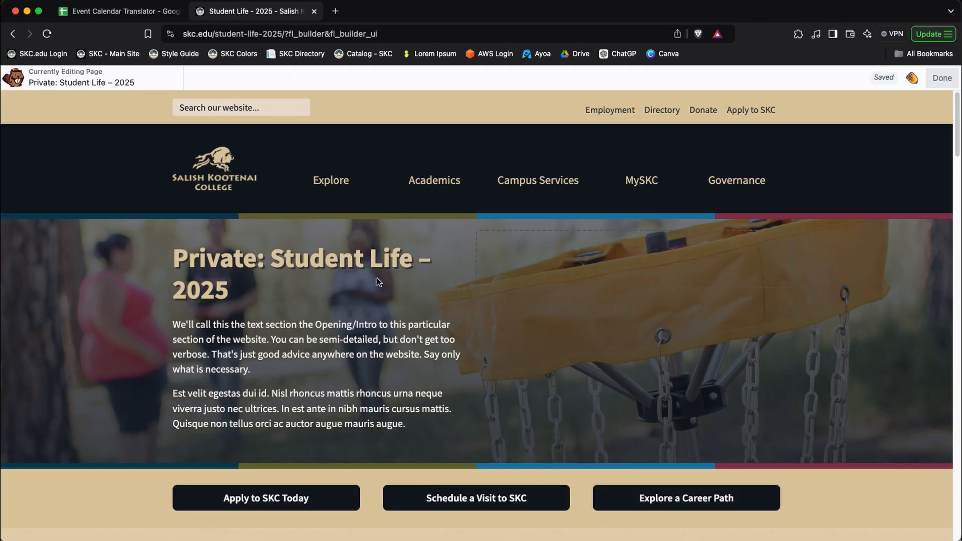
Open the HTML module of the February Events calendar for editing and widen its settings window
{"action": "scroll", "coordinate": [400, 280], "scroll_direction": "down", "scroll_amount": 20}
{"action": "scroll", "coordinate": [406, 285], "scroll_direction": "down", "scroll_amount": 20}
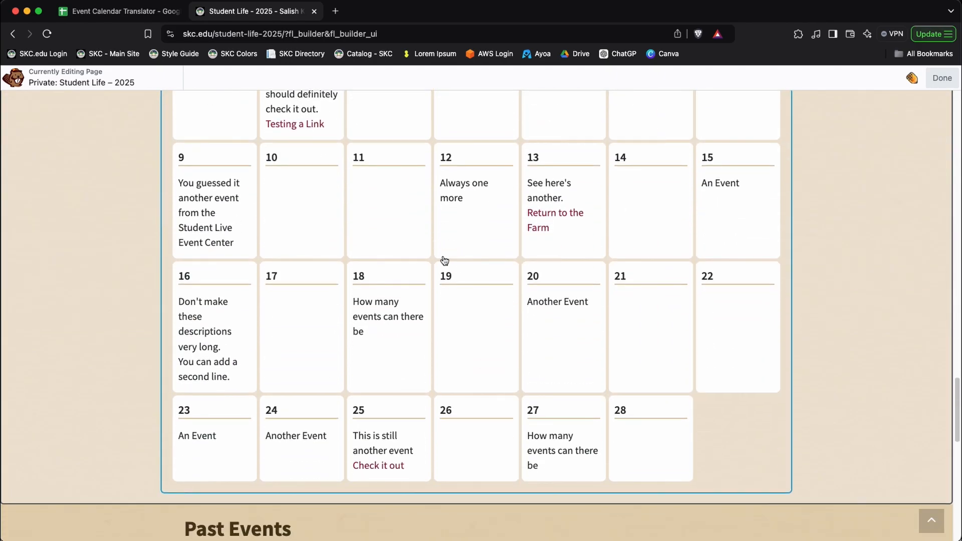
{"action": "left_click", "coordinate": [444, 261]}
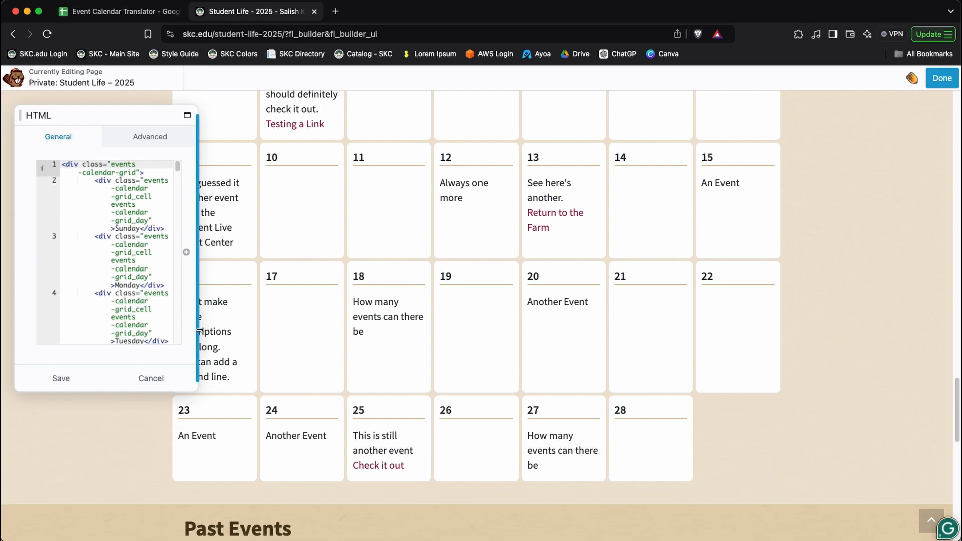
{"action": "left_click_drag", "start_coordinate": [200, 331], "coordinate": [491, 337]}
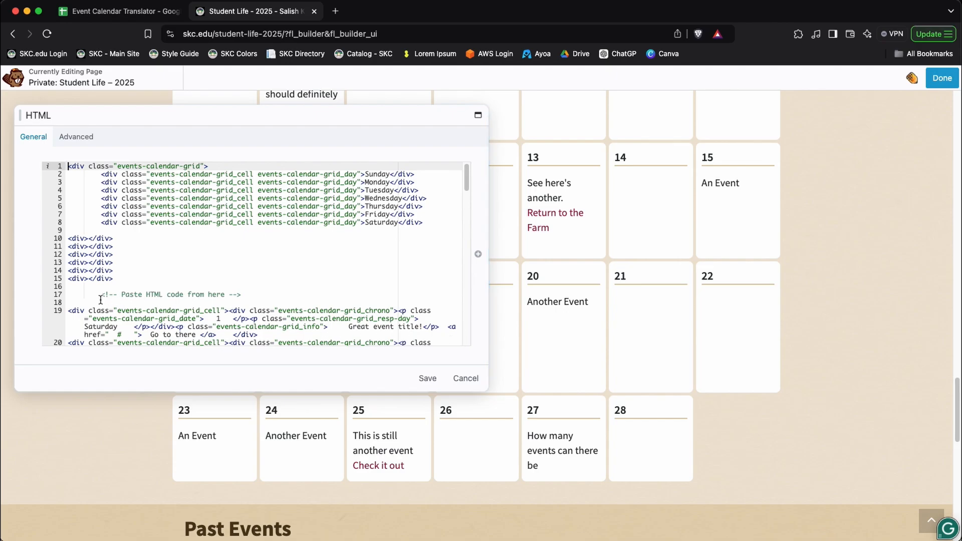
Delete the old calendar code between the "Paste HTML code from here" and "To here" comments
{"action": "left_click_drag", "start_coordinate": [66, 295], "coordinate": [246, 297]}
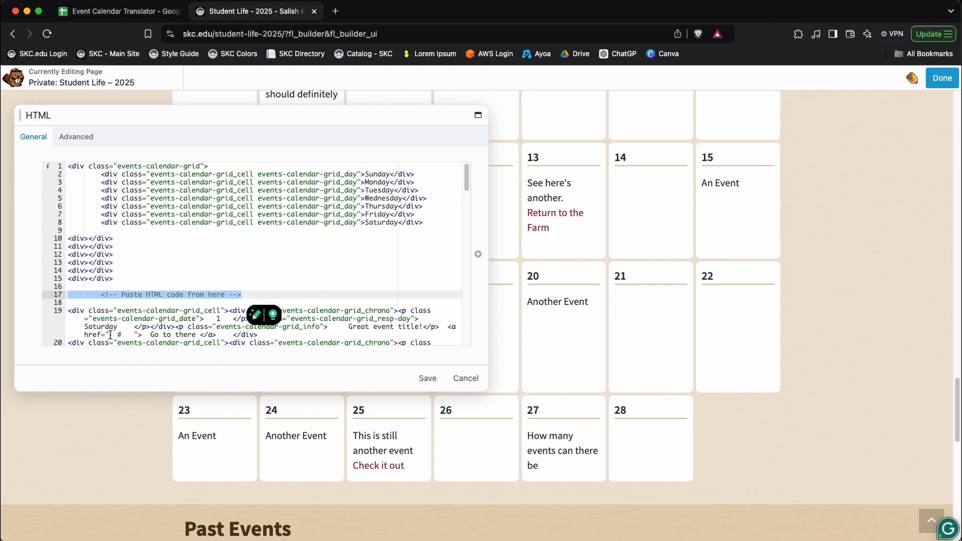
{"action": "left_click_drag", "start_coordinate": [69, 312], "coordinate": [122, 319]}
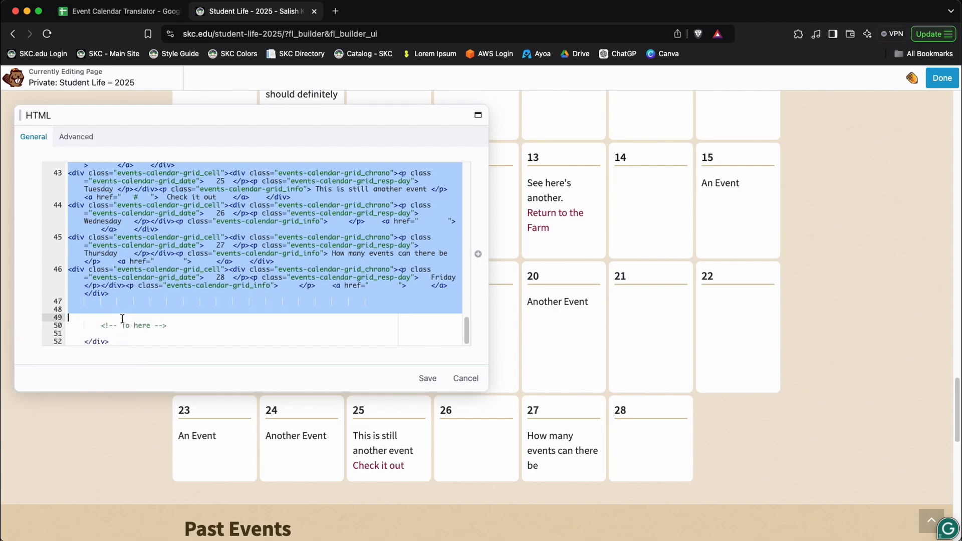
{"action": "key", "text": "BackSpace"}
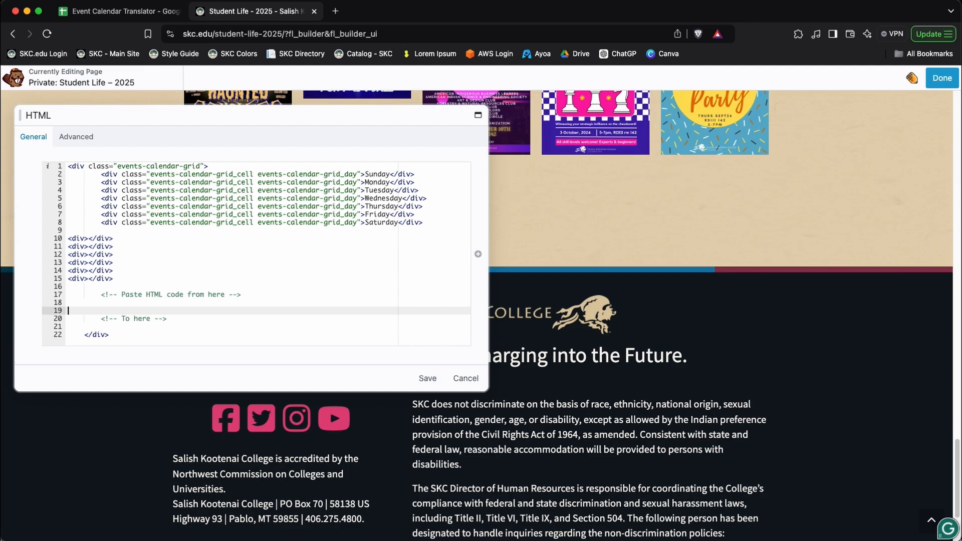
Paste the copied spreadsheet rows between the two HTML comments, keeping a blank line before "To here", and save the module
{"action": "key", "text": "Up"}
{"action": "key", "text": "Return"}
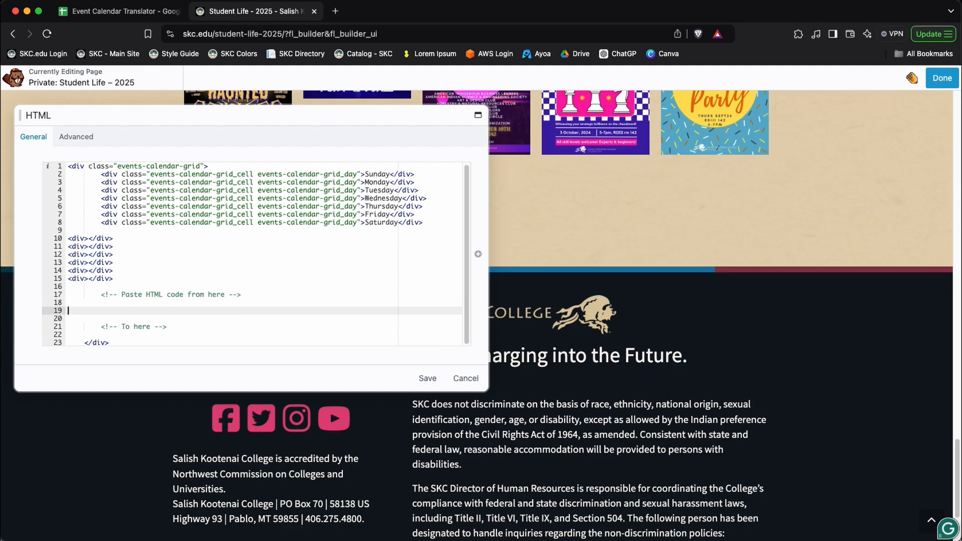
{"action": "key", "text": "super+v"}
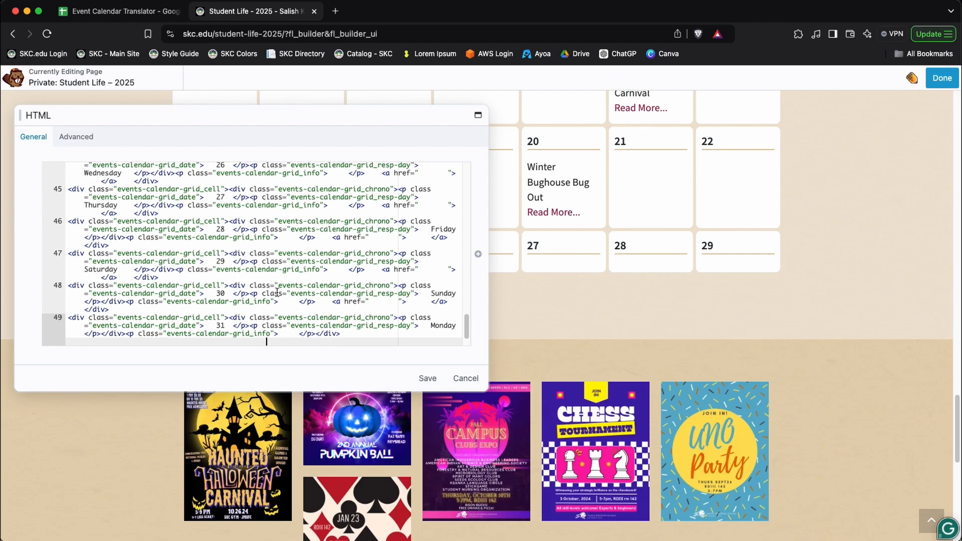
{"action": "left_click", "coordinate": [427, 380]}
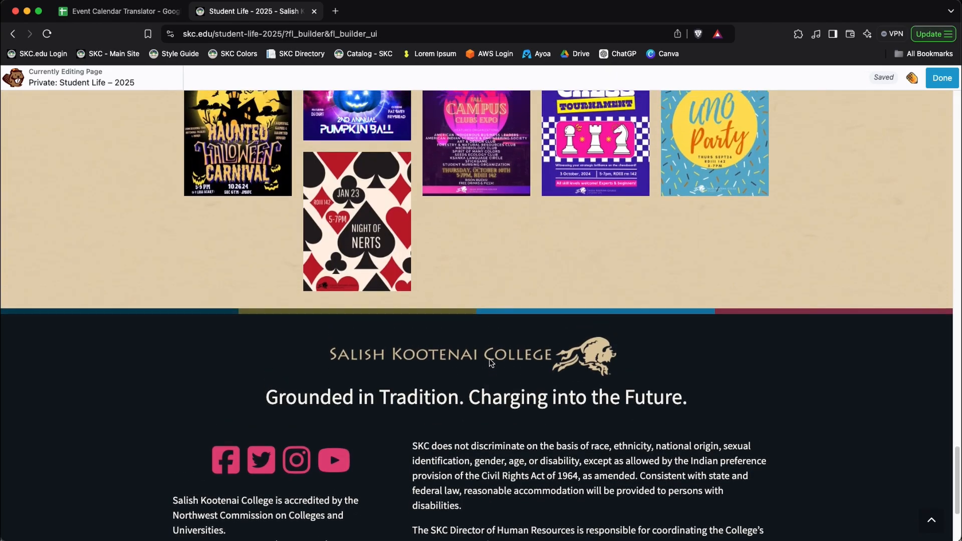
Review the February Events calendar in the builder, then finish editing and publish the page
{"action": "scroll", "coordinate": [491, 364], "scroll_direction": "up", "scroll_amount": 2}
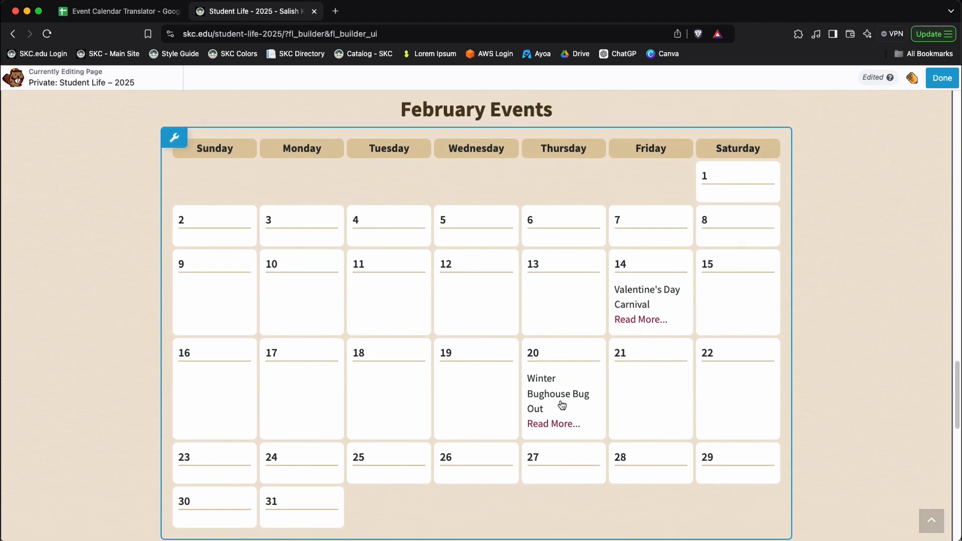
{"action": "left_click", "coordinate": [942, 78]}
{"action": "left_click", "coordinate": [897, 78]}
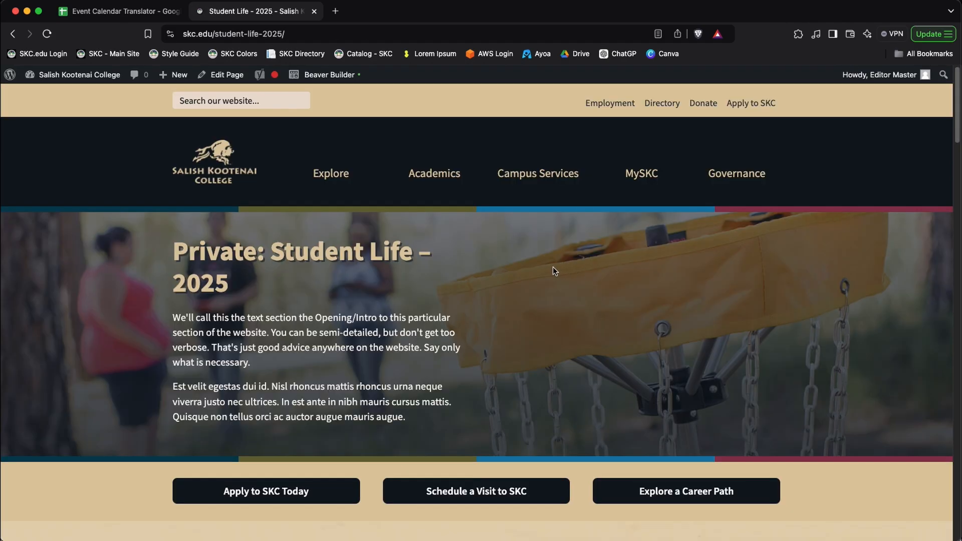
Test the Valentine's Day Carnival "Read More..." link in the published February Events calendar and return to the Student Life page
{"action": "scroll", "coordinate": [509, 278], "scroll_direction": "down", "scroll_amount": 5}
{"action": "scroll", "coordinate": [509, 278], "scroll_direction": "down", "scroll_amount": 15}
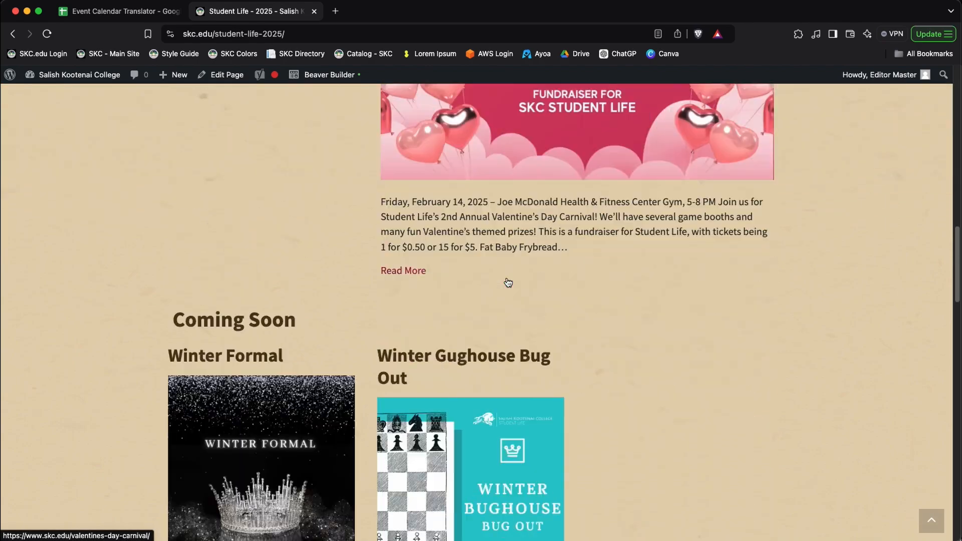
{"action": "scroll", "coordinate": [506, 278], "scroll_direction": "down", "scroll_amount": 4}
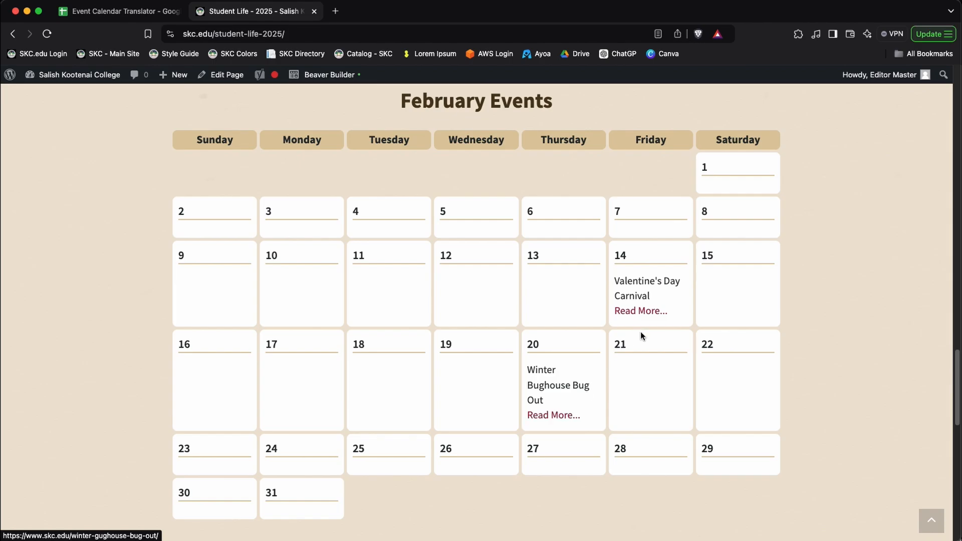
{"action": "left_click", "coordinate": [647, 313]}
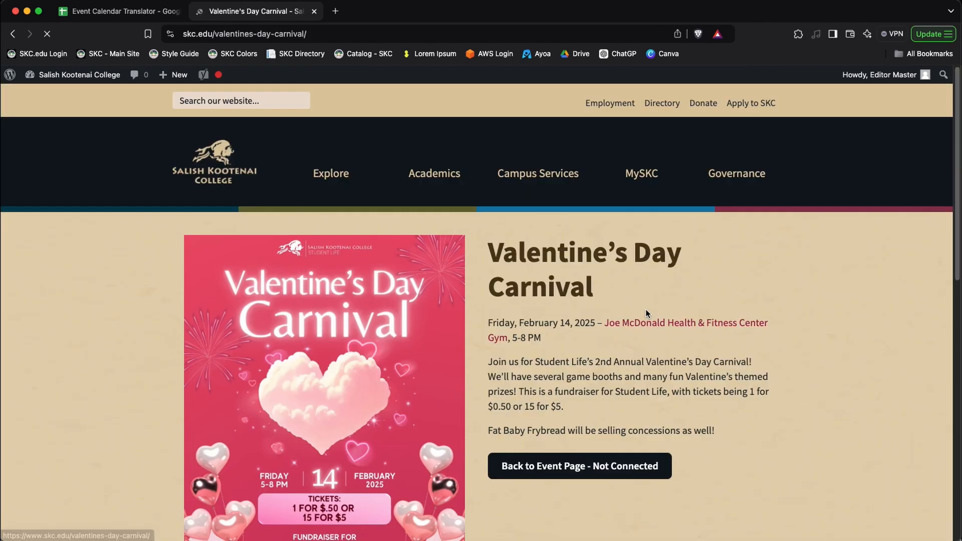
{"action": "scroll", "coordinate": [721, 366], "scroll_direction": "down", "scroll_amount": 3}
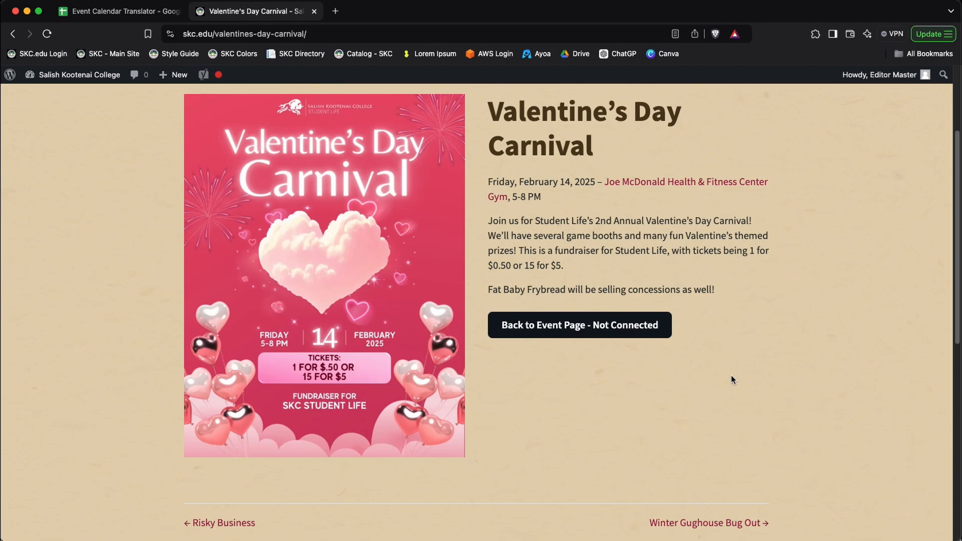
{"action": "key", "text": "super+bracketleft"}
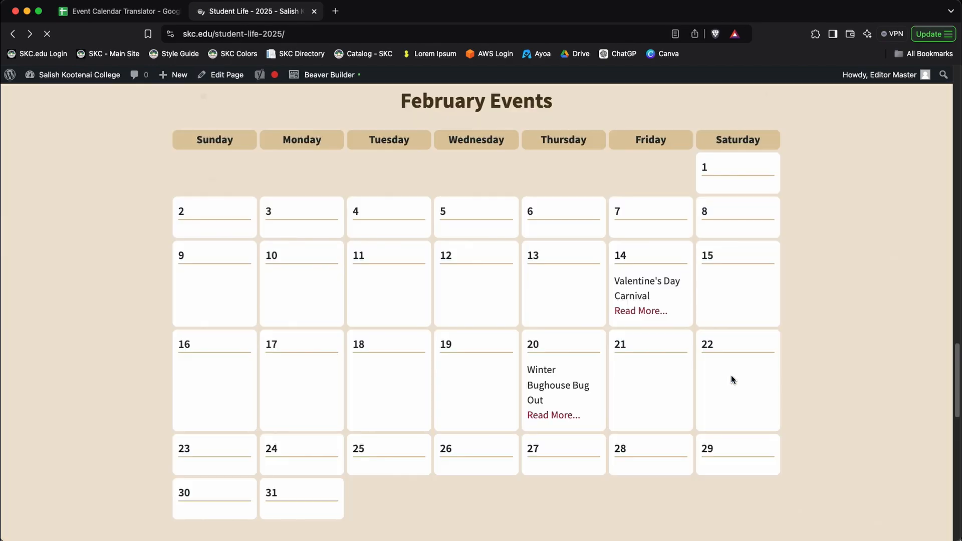
Test the Winter Bughouse Bug Out "Read More..." link and the RDIII 142 location link in its post, then go back
{"action": "left_click", "coordinate": [559, 415]}
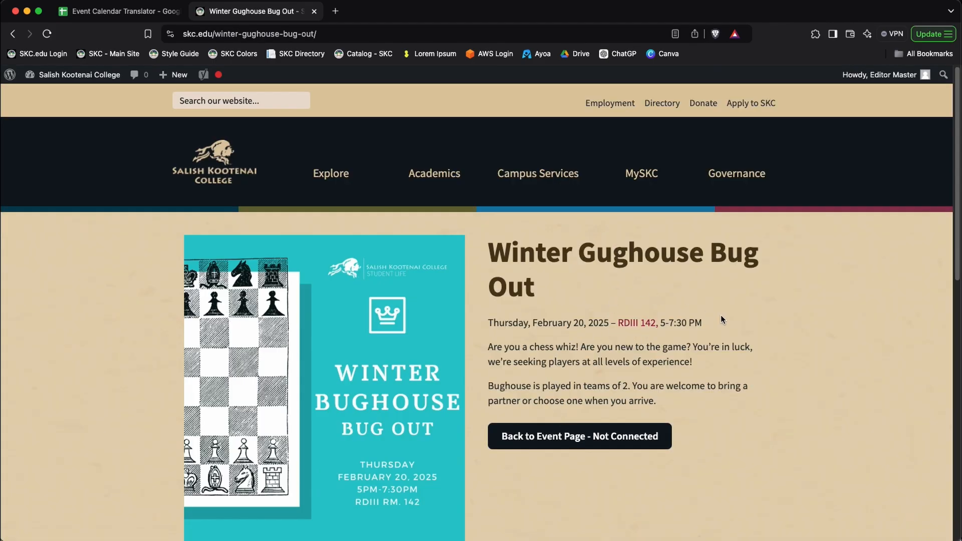
{"action": "left_click", "coordinate": [638, 323]}
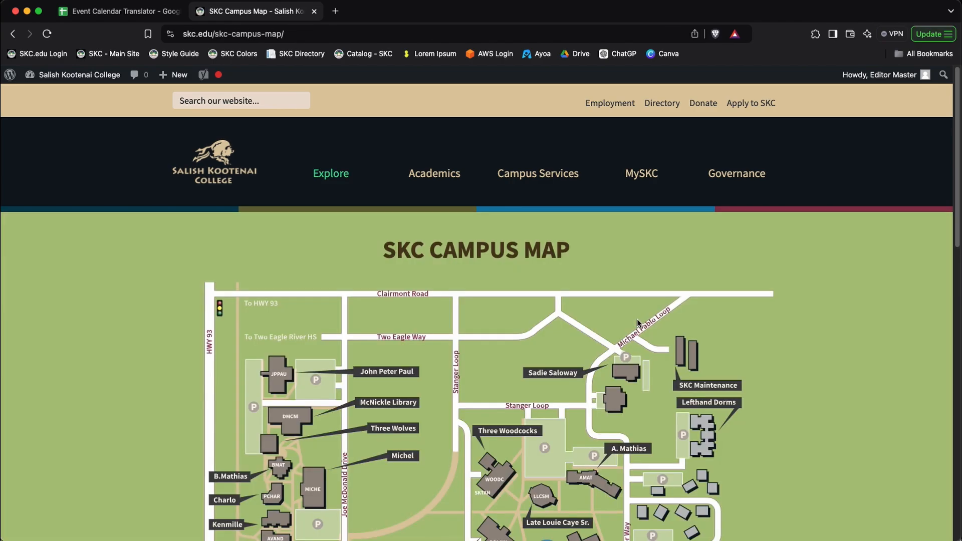
{"action": "scroll", "coordinate": [636, 319], "scroll_direction": "down", "scroll_amount": 3}
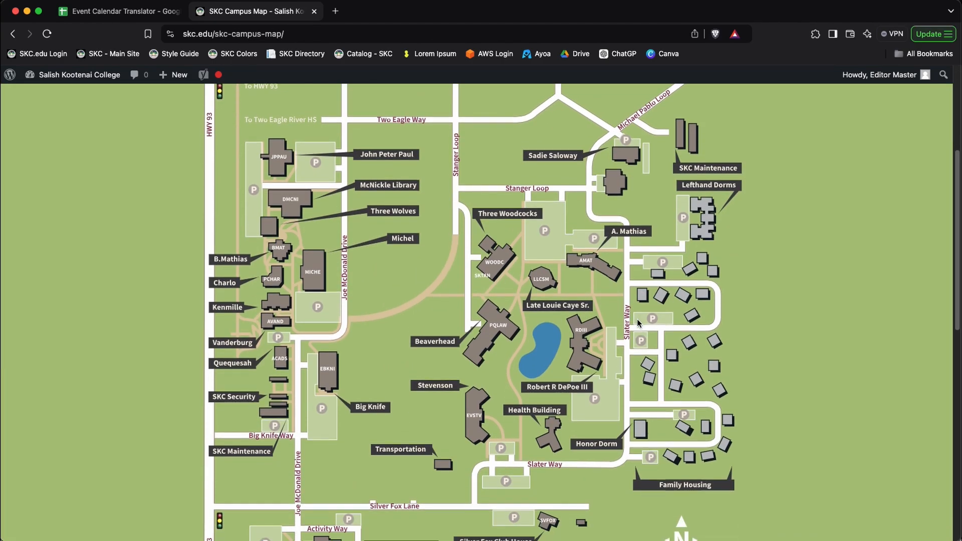
{"action": "key", "text": "super+bracketleft"}
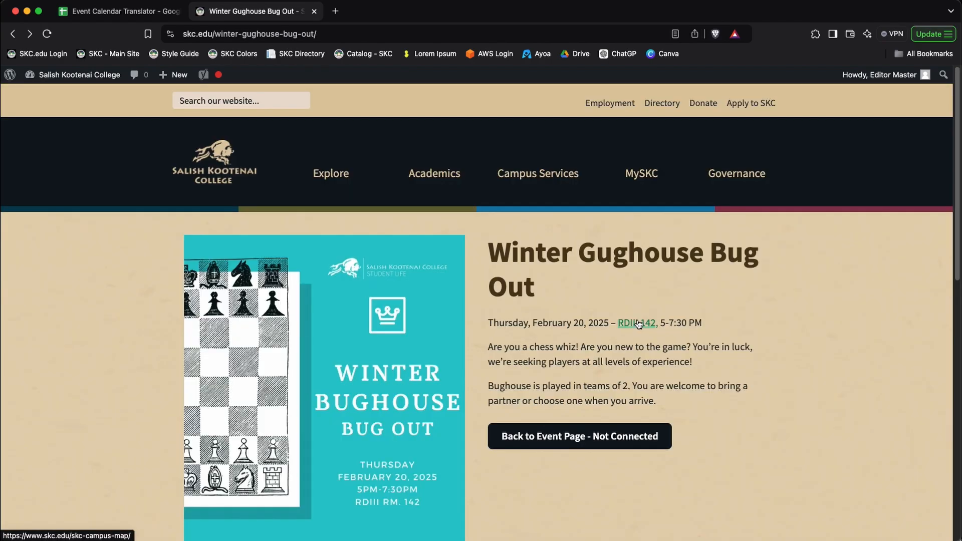
{"action": "key", "text": "super+bracketleft"}
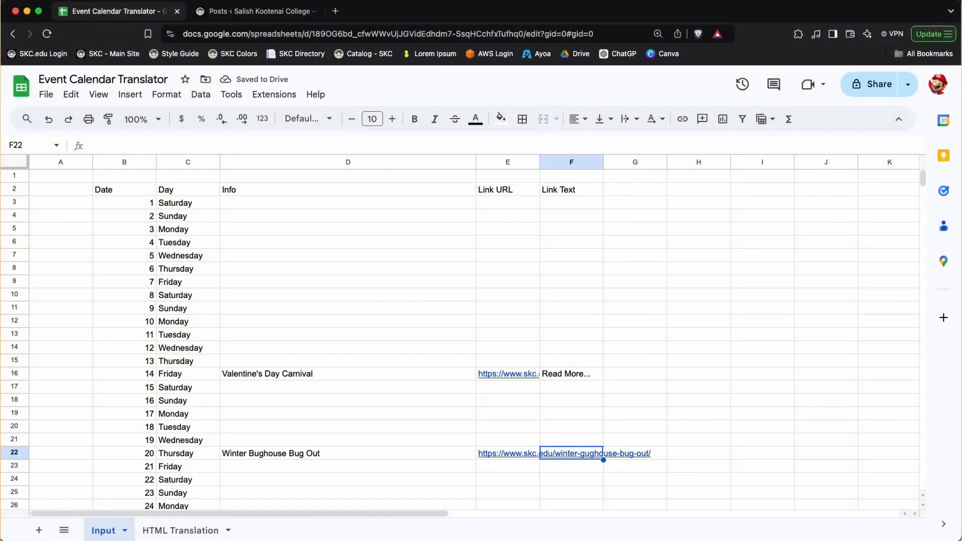
Enter "Read More..." as the Link Text for date 20 in the Event Calendar Translator's Input sheet
{"action": "type", "text": "Read More"}
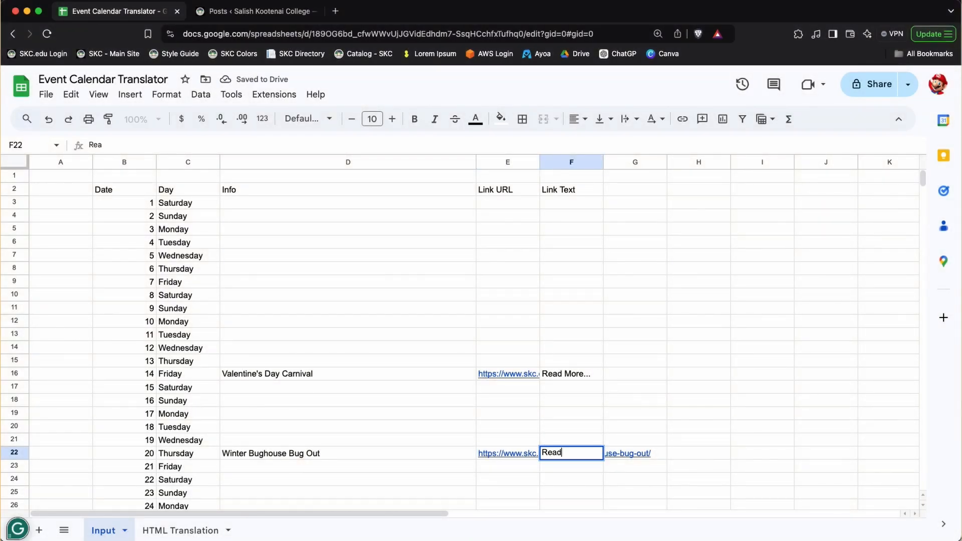
{"action": "type", "text": "..."}
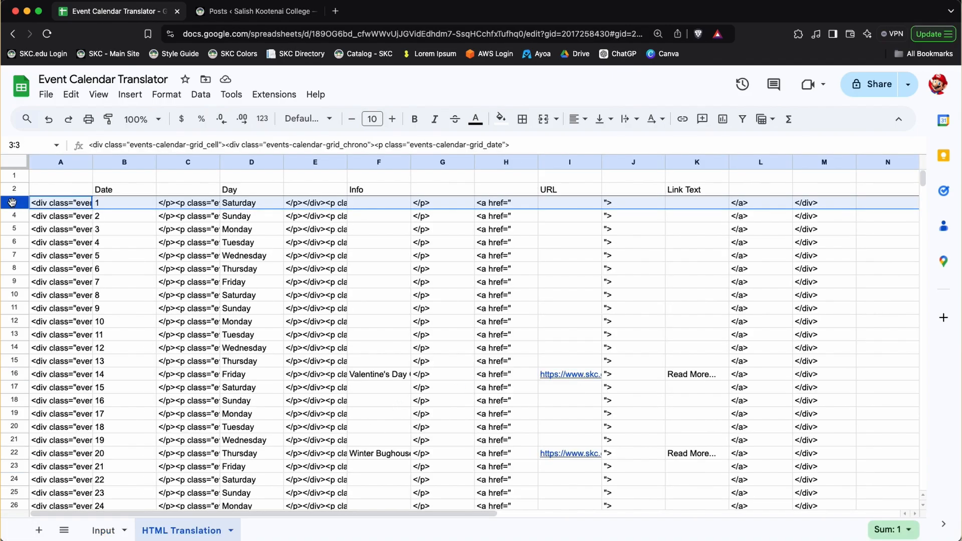
Copy rows 3 through 33 of the HTML Translation sheet in the Event Calendar Translator
{"action": "scroll", "coordinate": [12, 202], "scroll_direction": "down", "scroll_amount": 5}
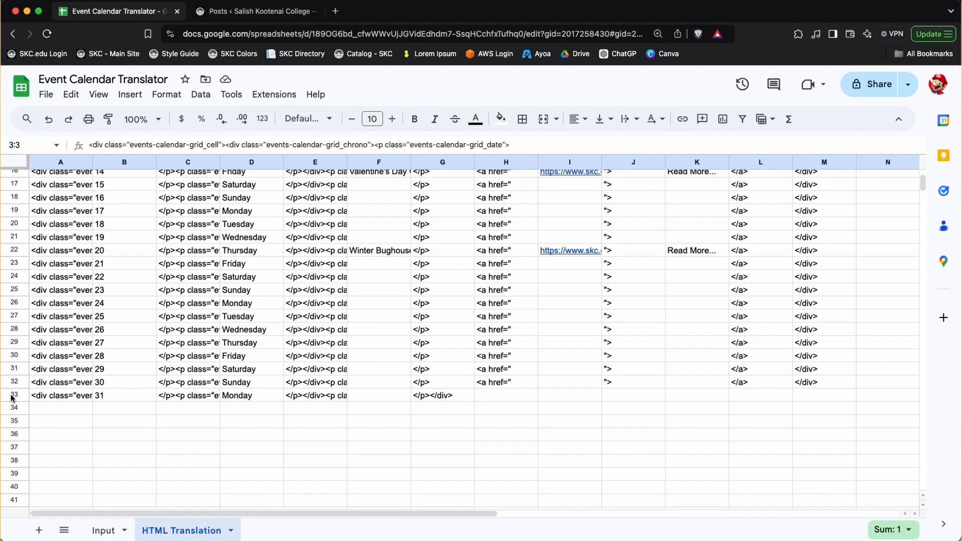
{"action": "left_click", "coordinate": [12, 396], "text": "shift"}
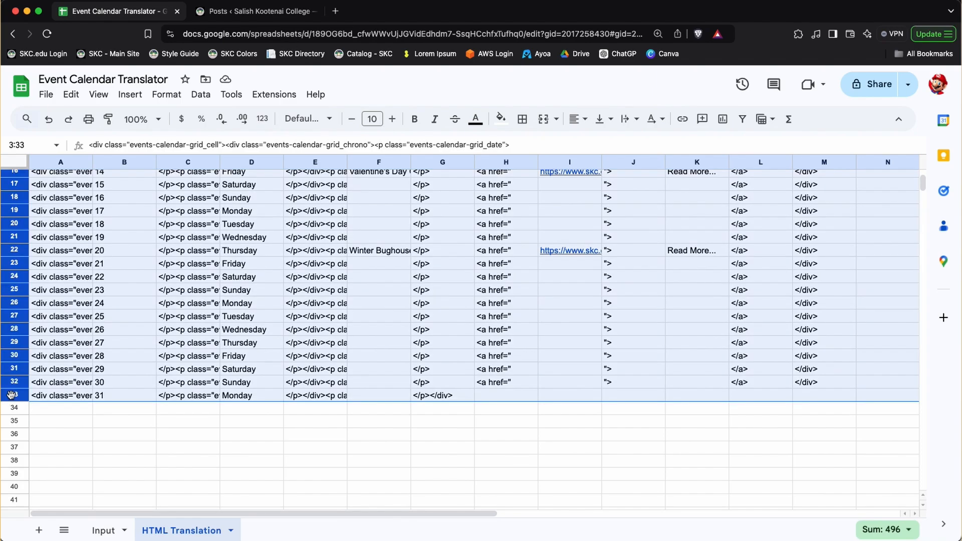
{"action": "right_click", "coordinate": [137, 374]}
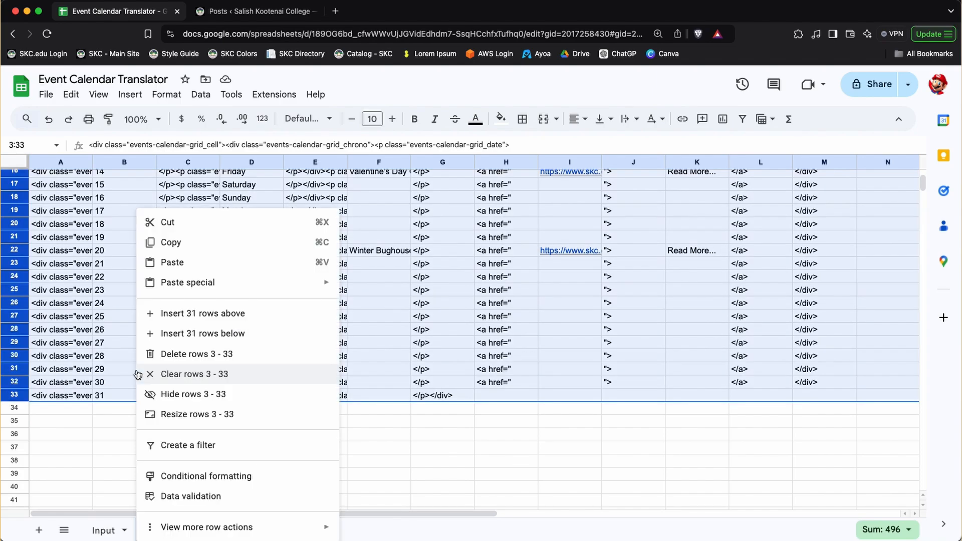
{"action": "left_click", "coordinate": [197, 242]}
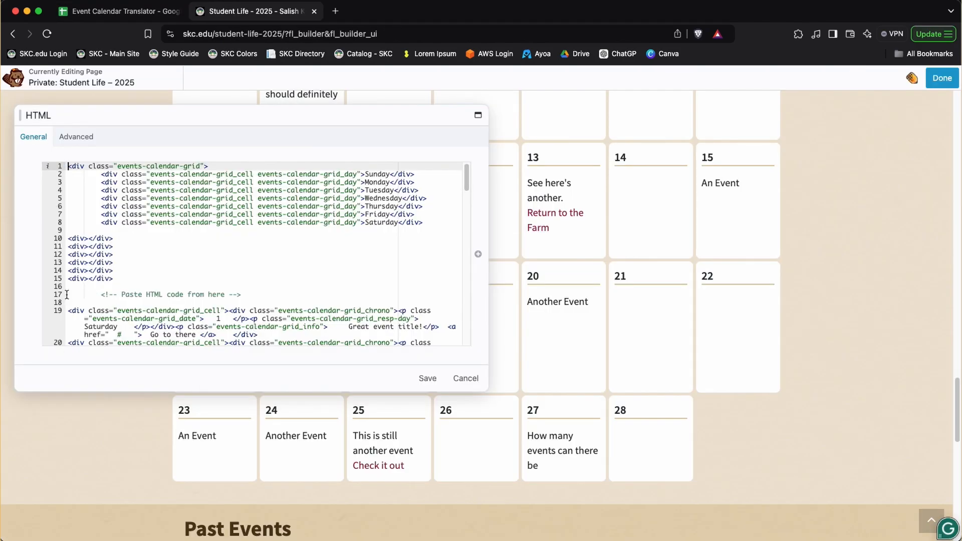
Replace the old date cell code between the "Paste HTML code from here" and "To here" comments with the copied HTML translation rows
{"action": "left_click_drag", "start_coordinate": [67, 294], "coordinate": [356, 294]}
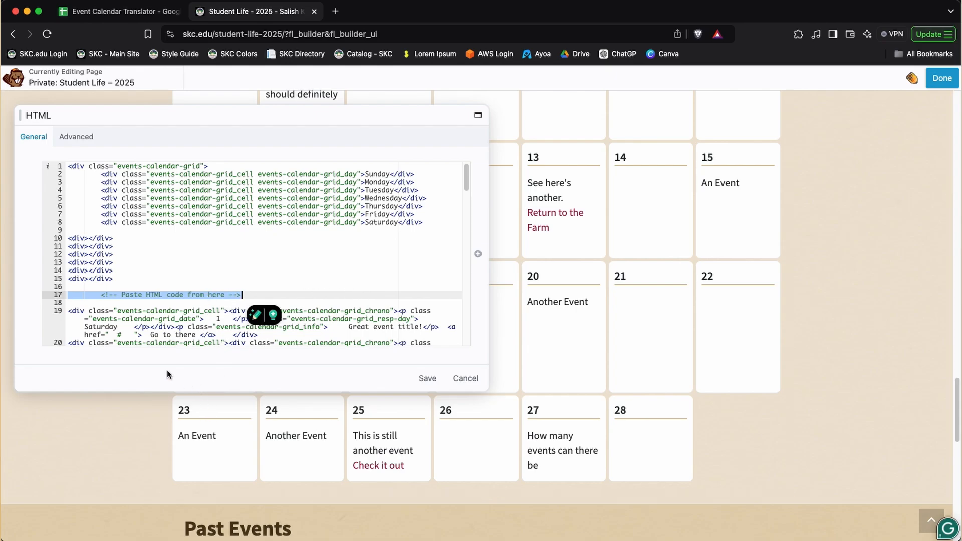
{"action": "left_click_drag", "start_coordinate": [66, 311], "coordinate": [122, 319]}
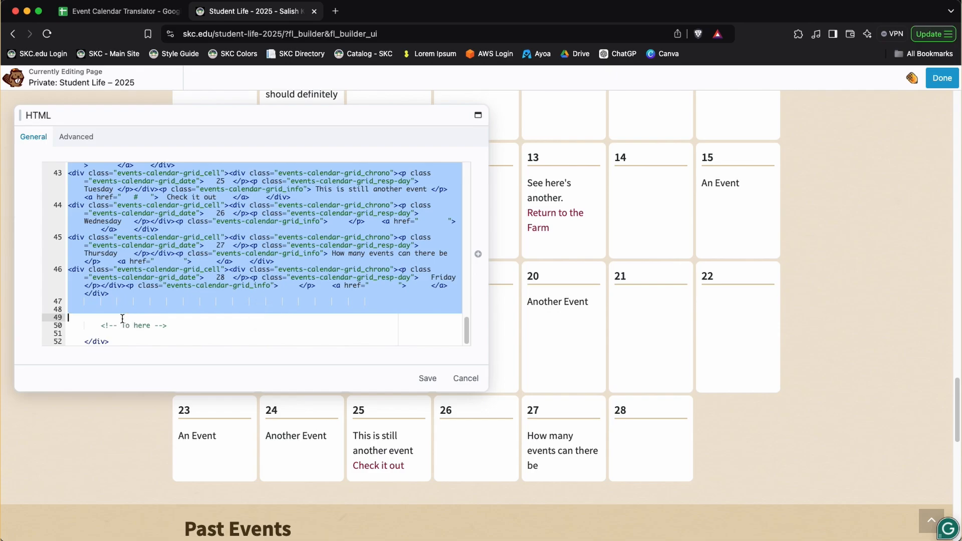
{"action": "key", "text": "BackSpace"}
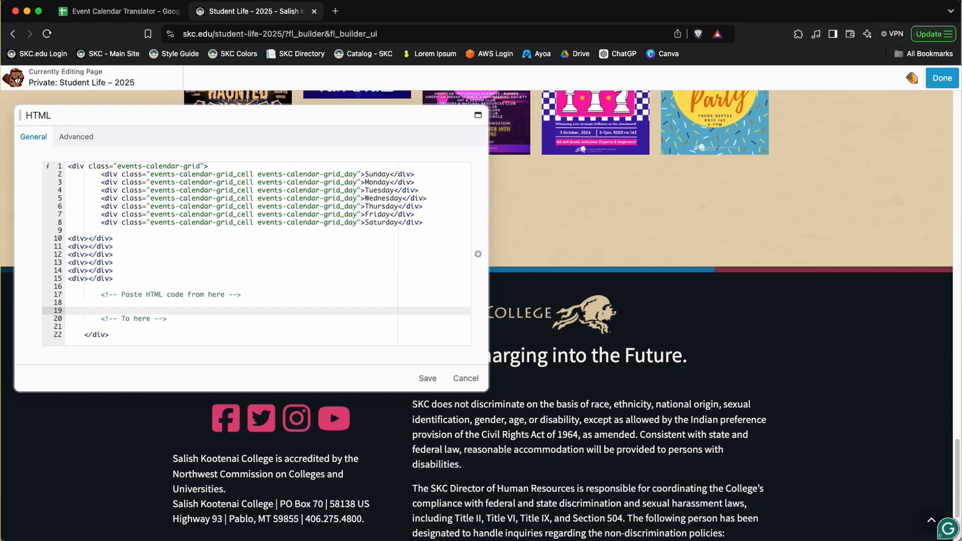
{"action": "key", "text": "Up"}
{"action": "key", "text": "Return"}
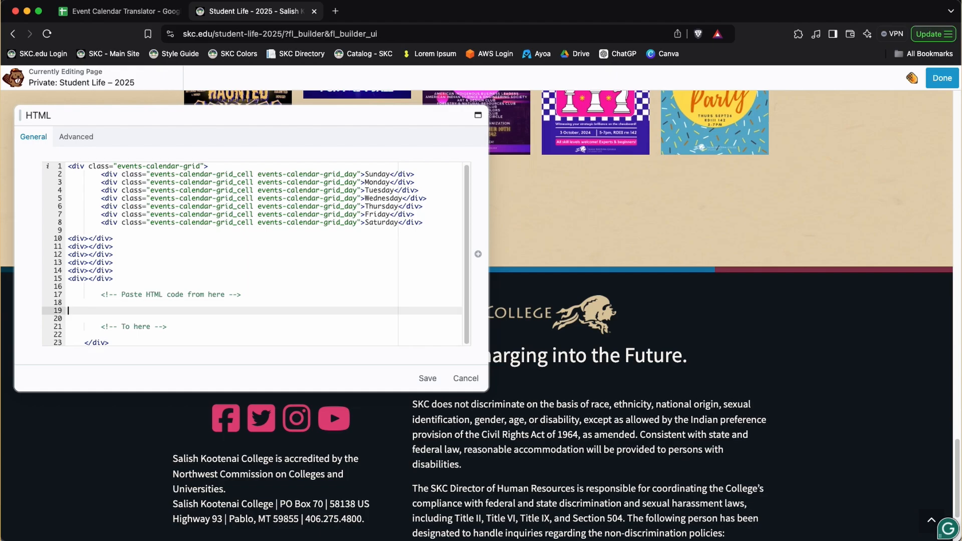
{"action": "key", "text": "super+v"}
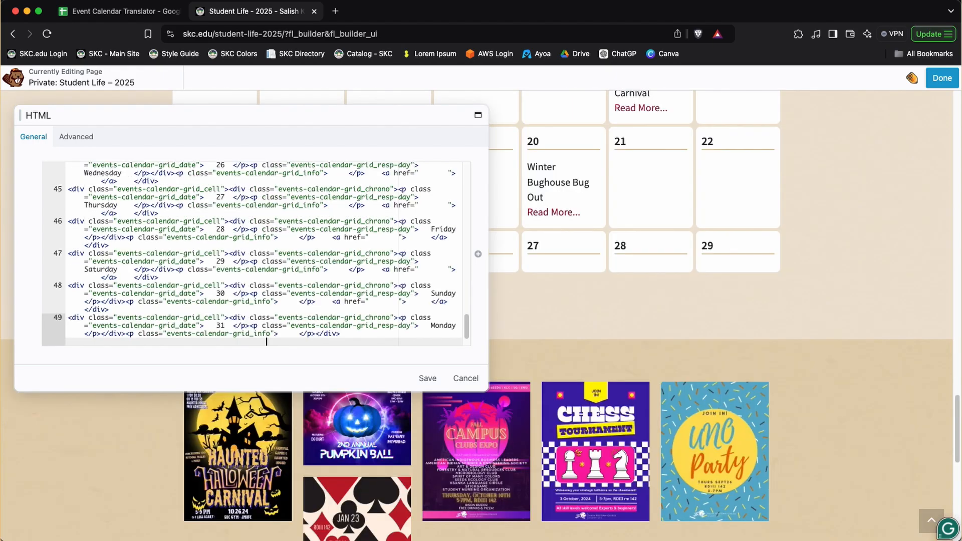